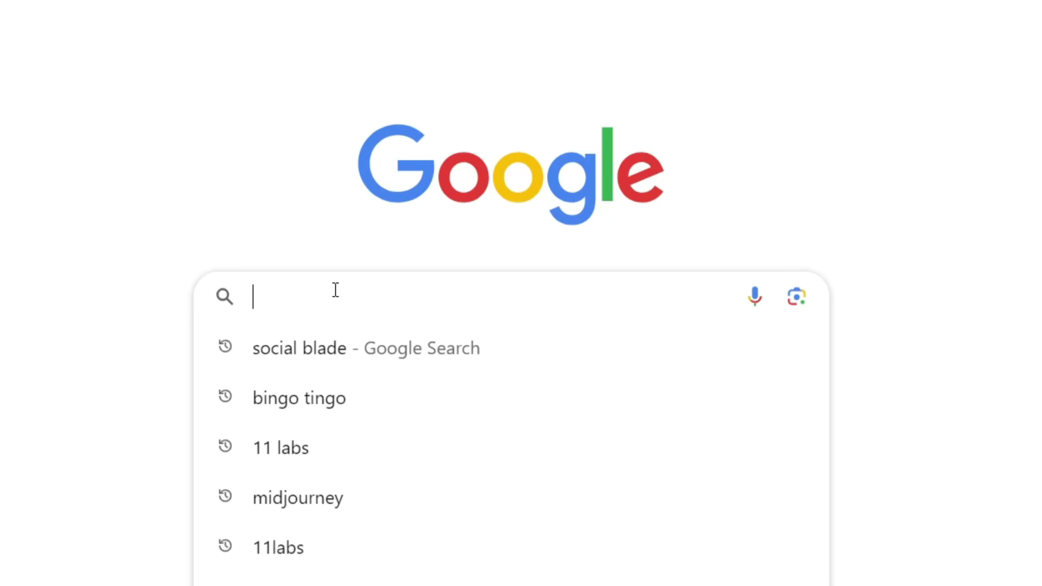
# Search for 'gravity write' and sign up for a free GravityWrite account
pyautogui.write('gravity write')
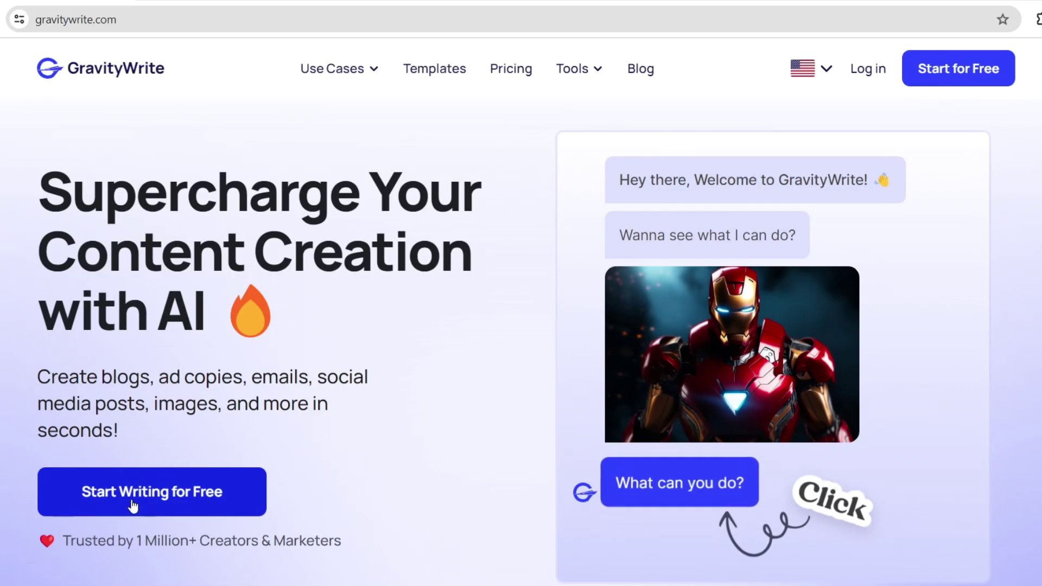
pyautogui.click(132, 502)
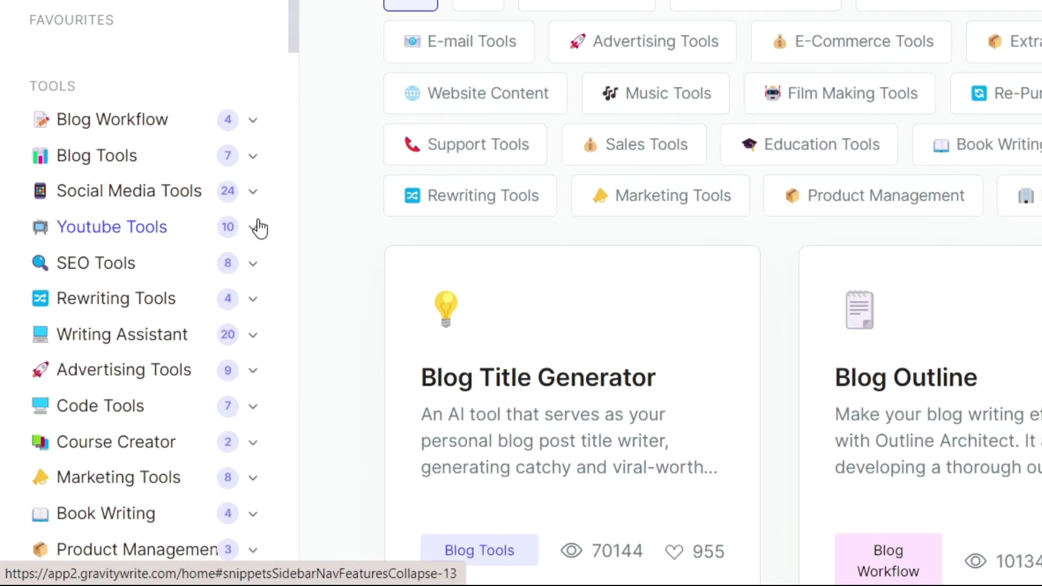
# Open the Explainer Video Script tool from the Youtube Tools group
pyautogui.click(157, 350)
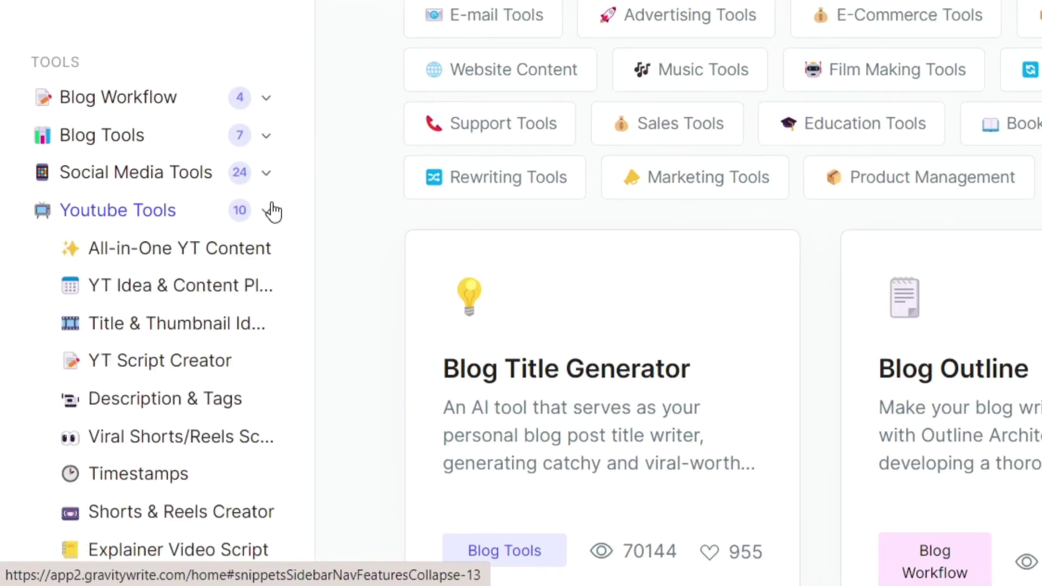
pyautogui.scroll(-4, 273, 210)
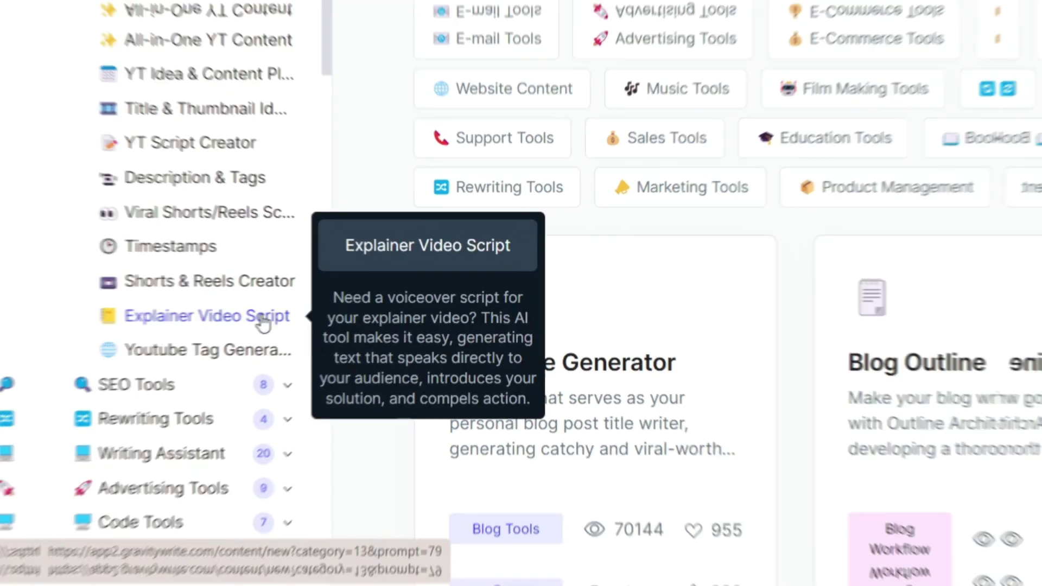
pyautogui.click(239, 324)
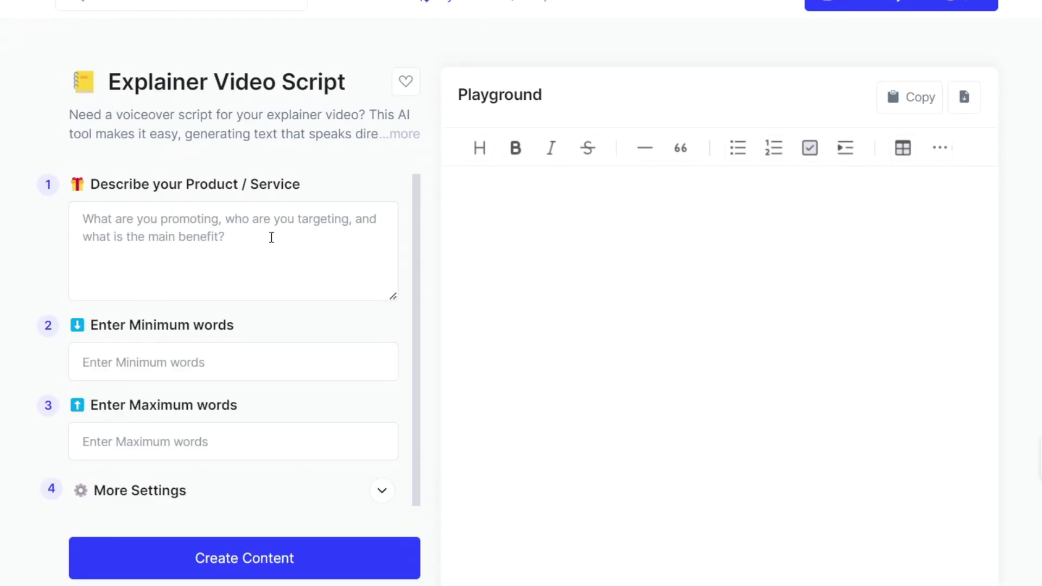
# Describe the product as 'types of digital marketing and brief description of each.'
pyautogui.click(197, 228)
pyautogui.write('e')
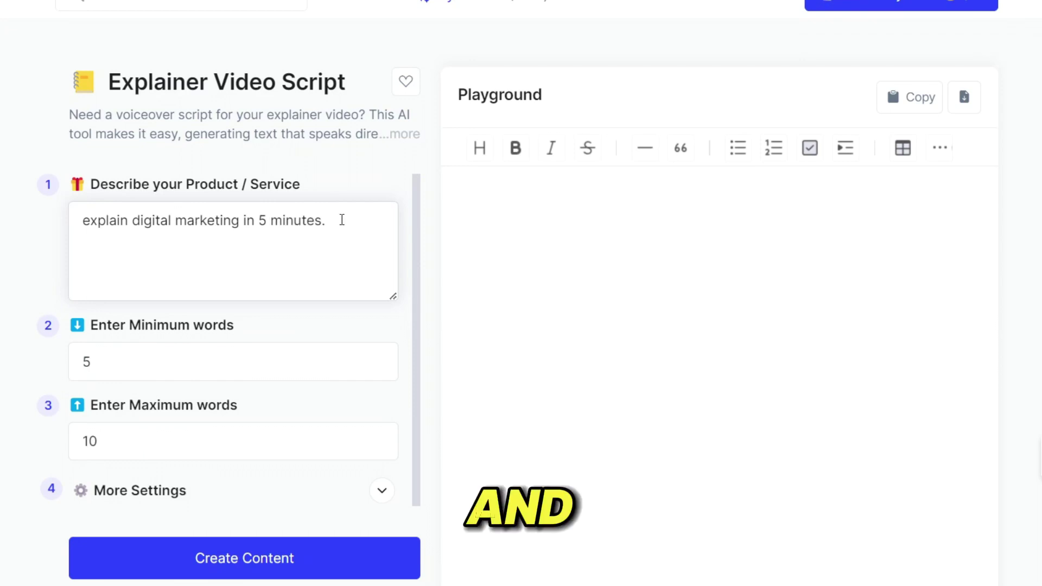
pyautogui.press('Return')
pyautogui.write('types of digital marketing and brie')
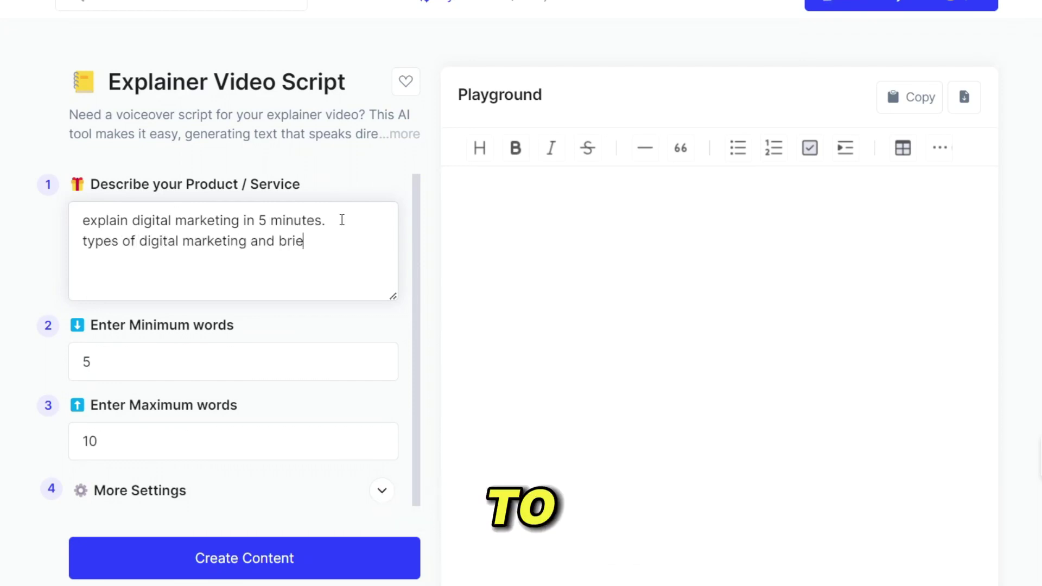
pyautogui.write('f description of each.')
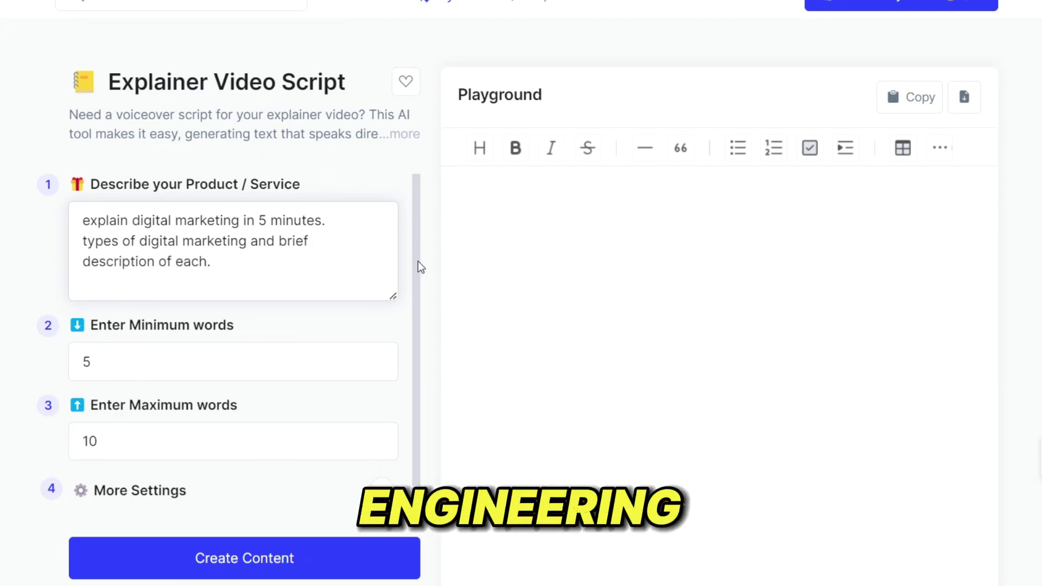
# Generate the explainer script with 5–10 word limits and English language settings
pyautogui.scroll(-1, 418, 265)
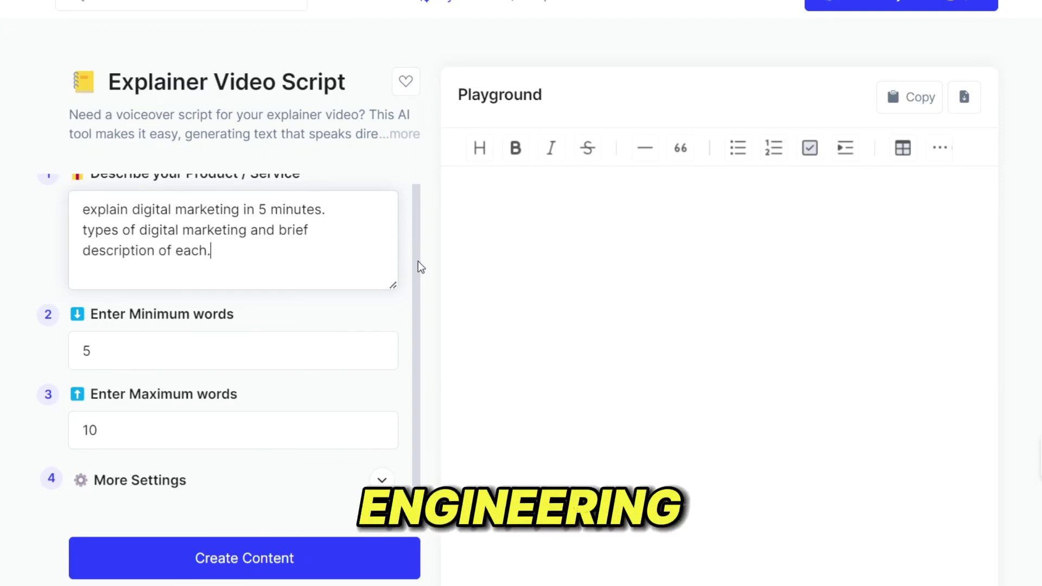
pyautogui.click(382, 480)
pyautogui.scroll(-1, 416, 431)
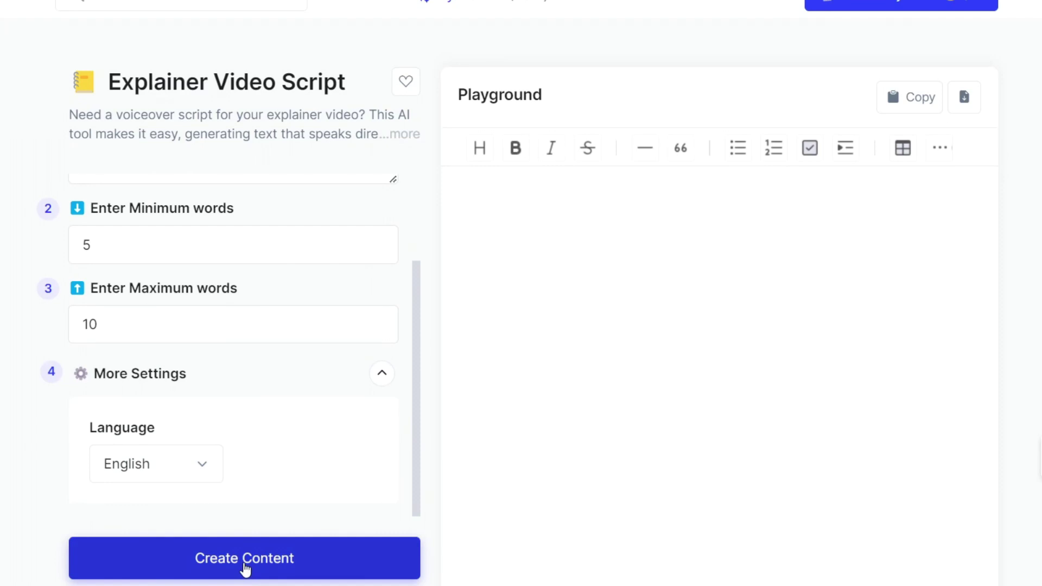
pyautogui.click(245, 568)
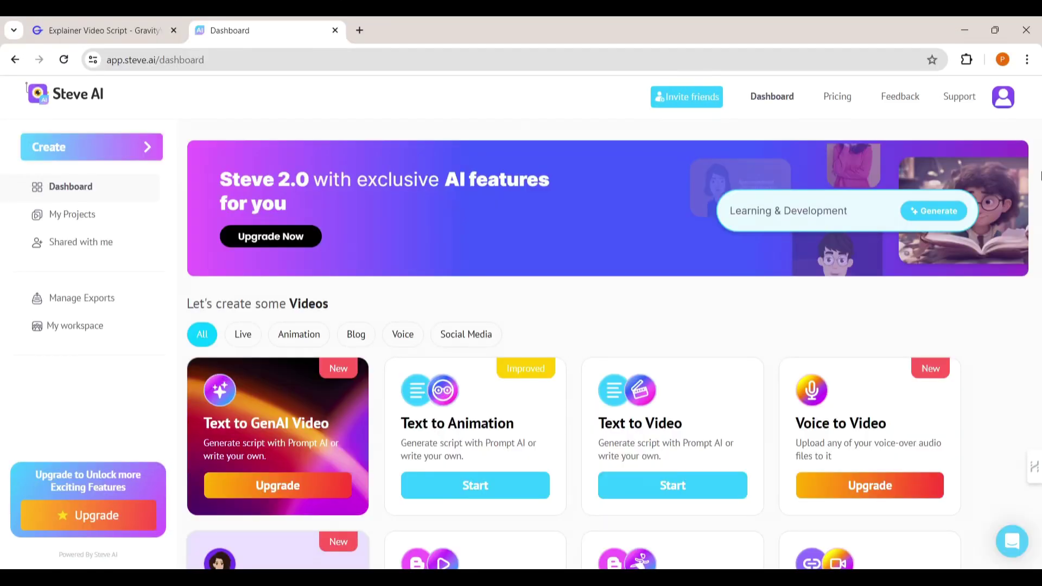
# Start a new Steve AI Text to Animation project at Scene 1's script
pyautogui.scroll(-4, 1041, 175)
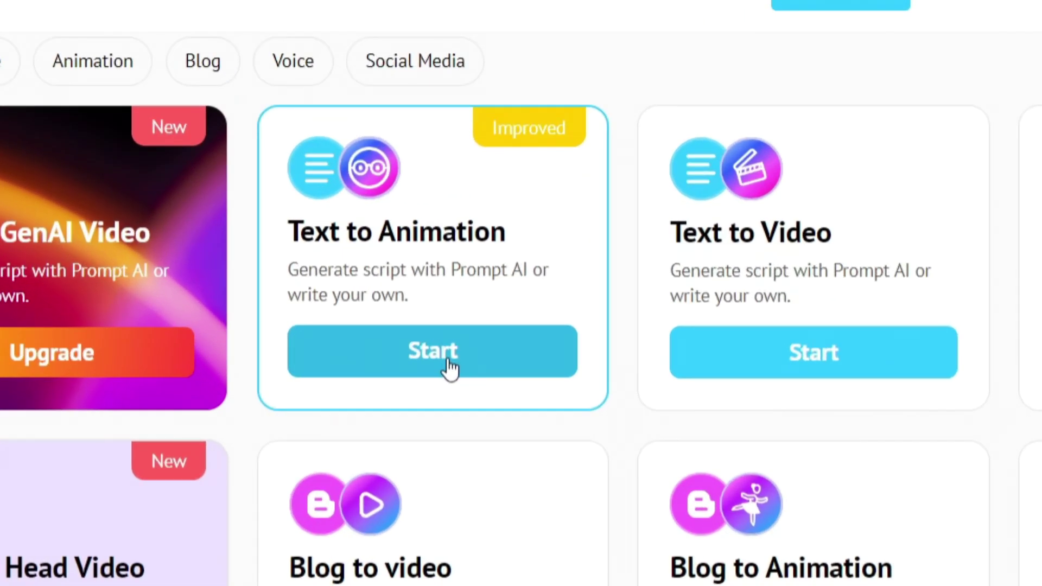
pyautogui.click(450, 369)
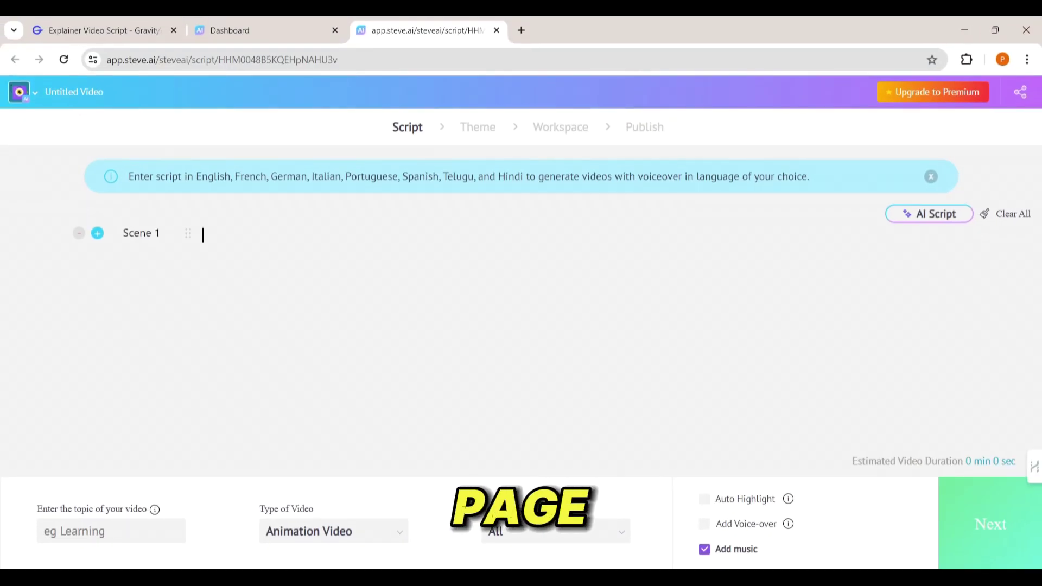
pyautogui.click(202, 235)
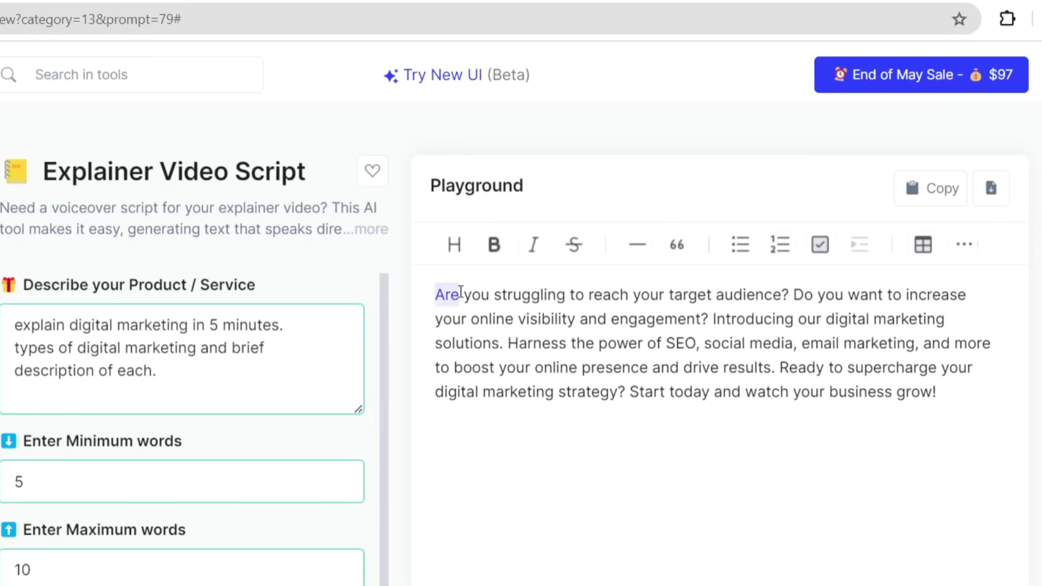
# Copy the GravityWrite script and paste it into Scene 1 as the video's scenes
pyautogui.moveTo(461, 293); pyautogui.dragTo(926, 406)
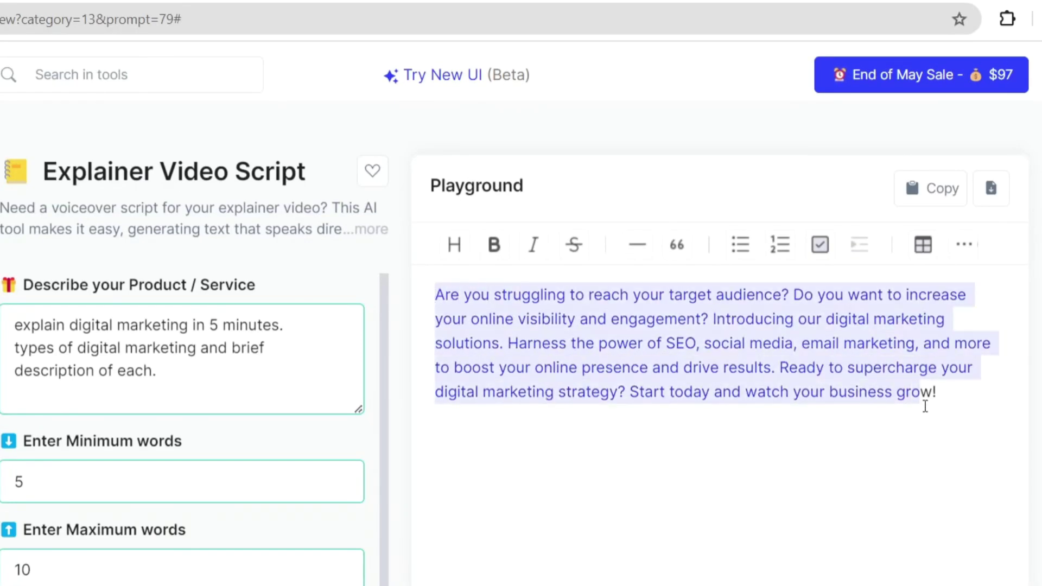
pyautogui.rightClick(787, 362)
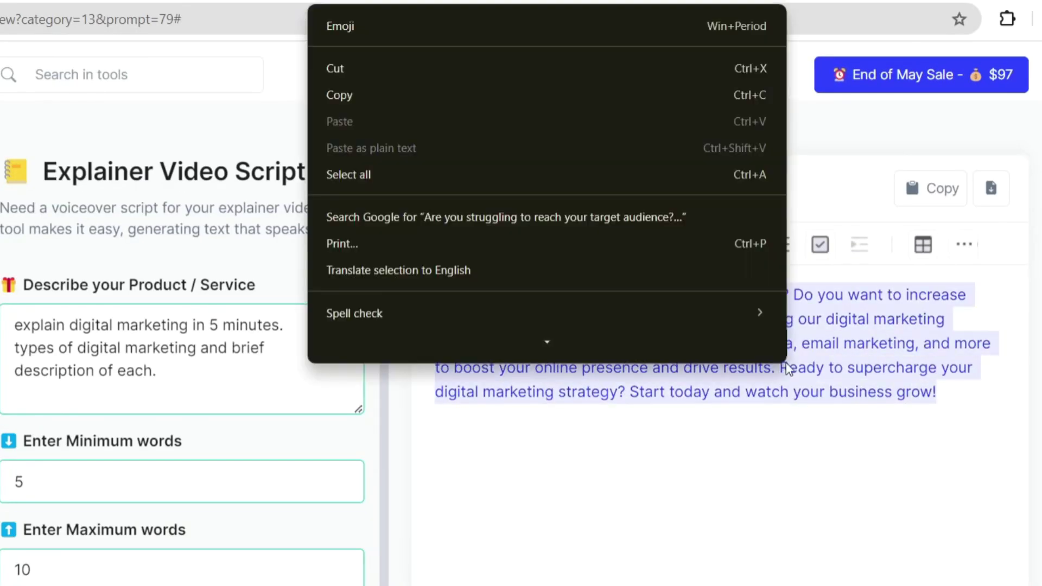
pyautogui.click(435, 100)
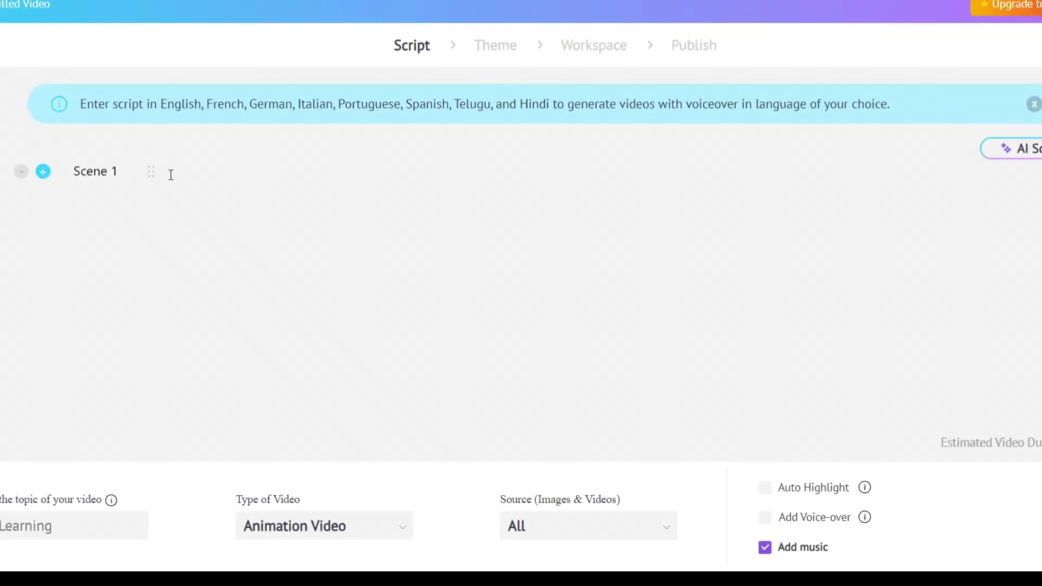
pyautogui.rightClick(169, 174)
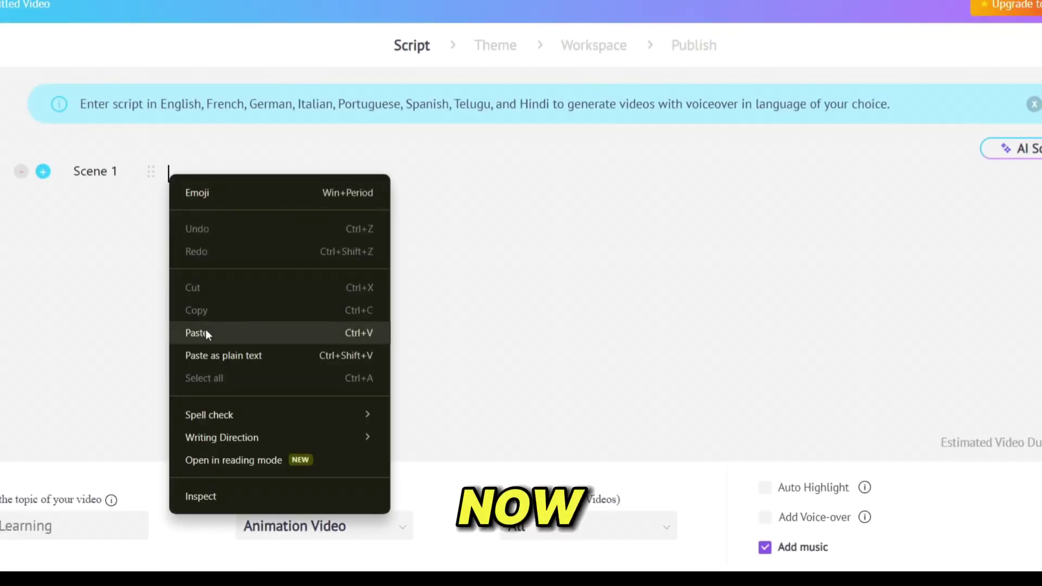
pyautogui.click(206, 333)
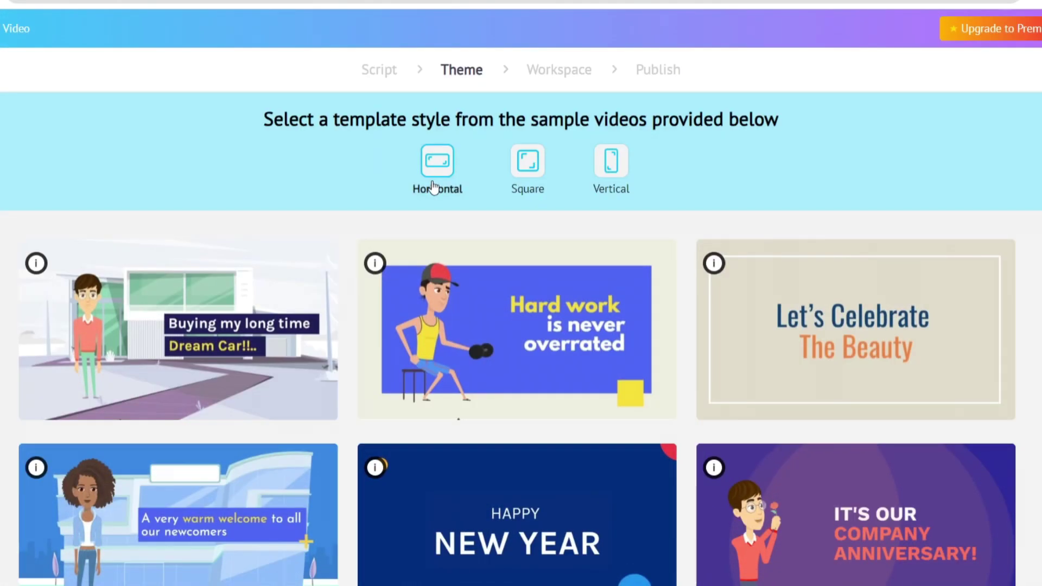
# Choose the fifth, horizontal resolutions template to generate the six-scene animation
pyautogui.moveTo(259, 286)
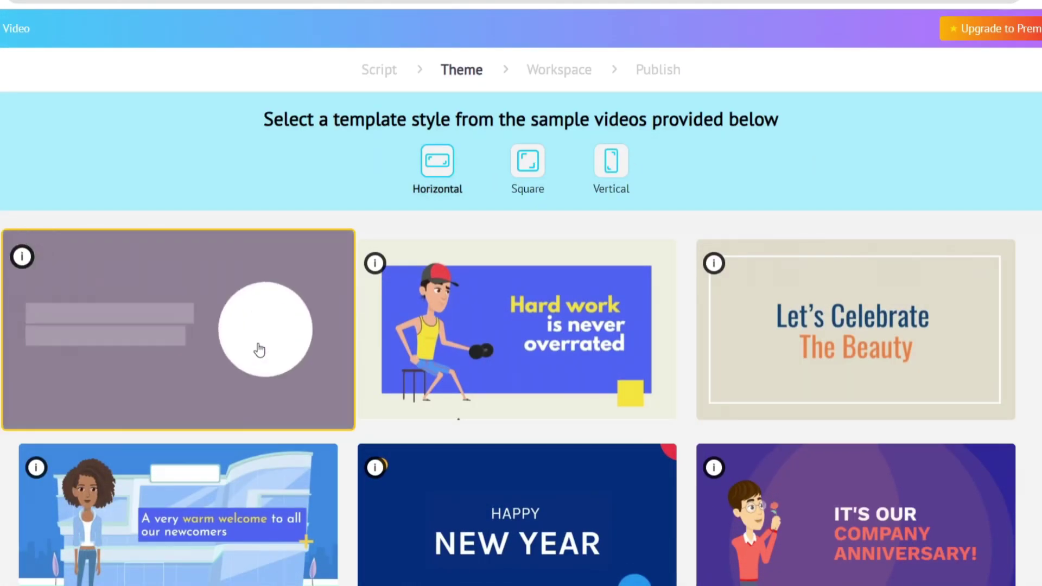
pyautogui.moveTo(498, 332)
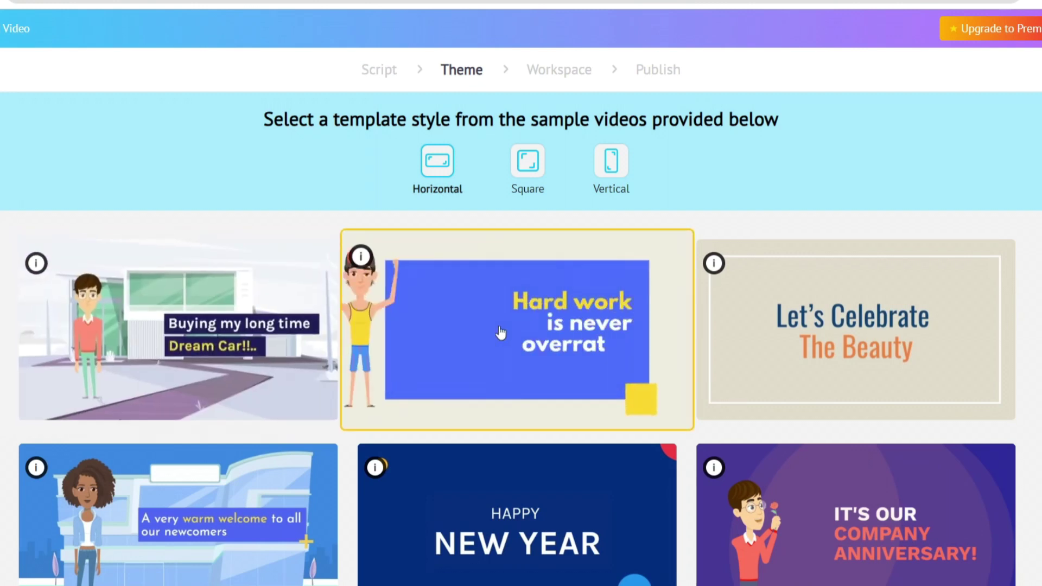
pyautogui.moveTo(826, 341)
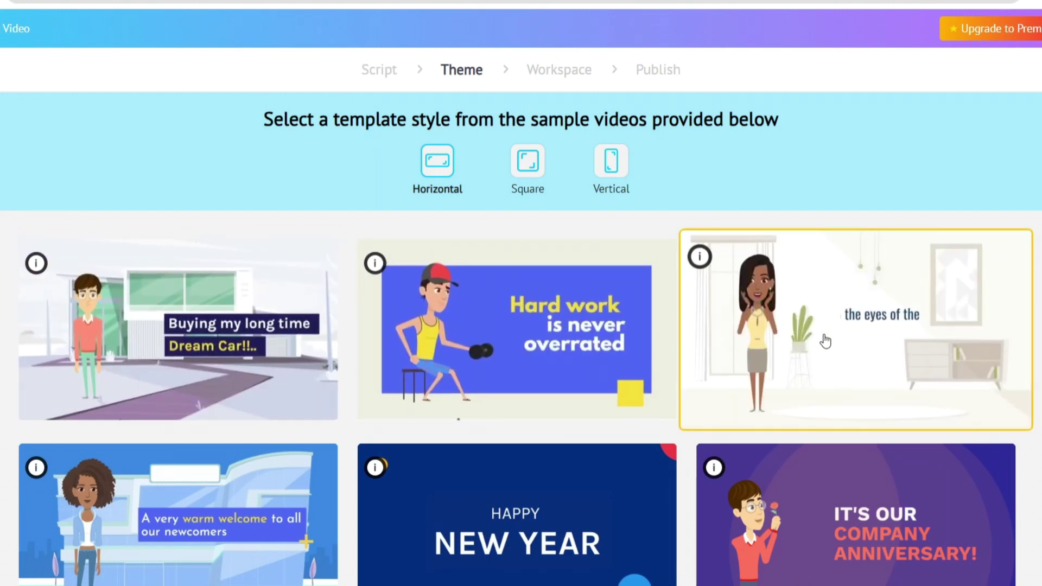
pyautogui.scroll(-2, 520, 460)
pyautogui.moveTo(519, 460)
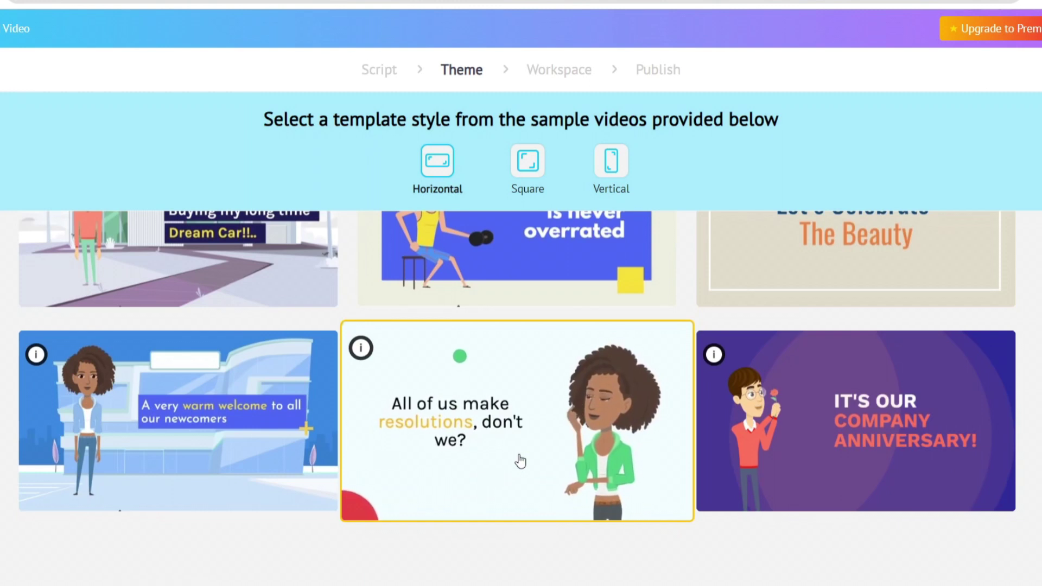
pyautogui.click(519, 456)
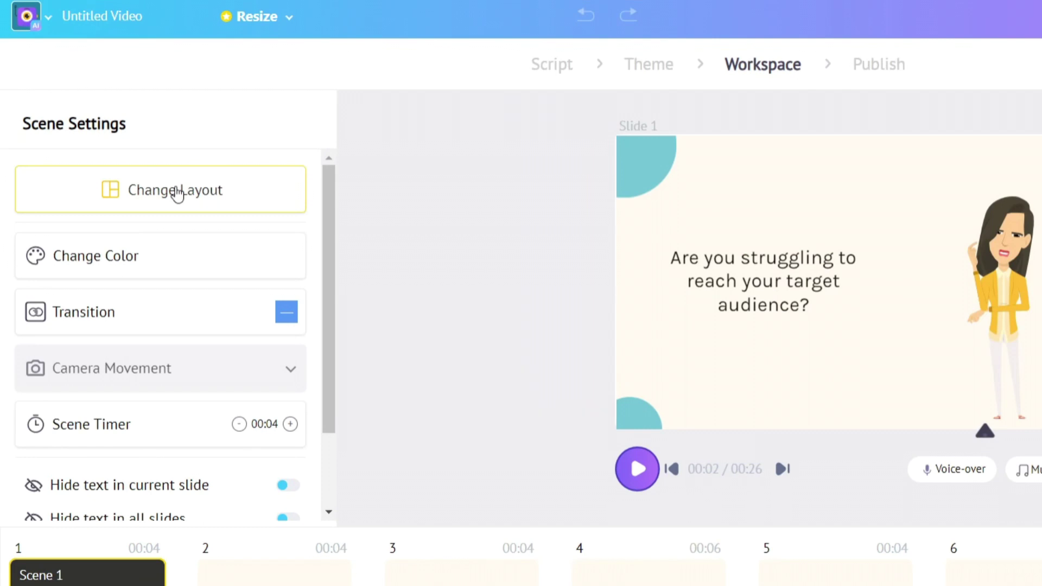
# Give slide 1 the text-left, character-right layout and select its character
pyautogui.click(177, 192)
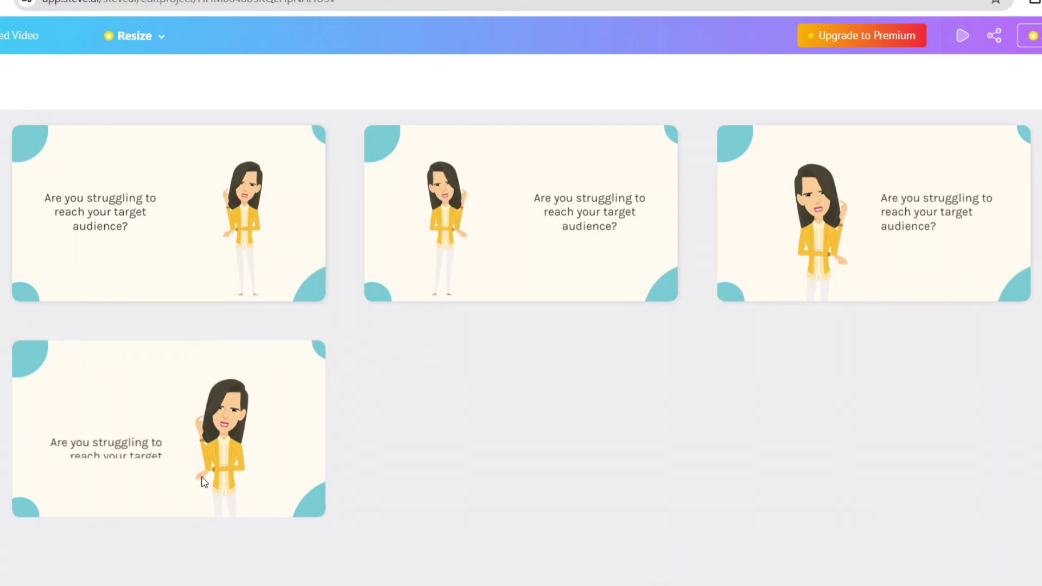
pyautogui.click(173, 445)
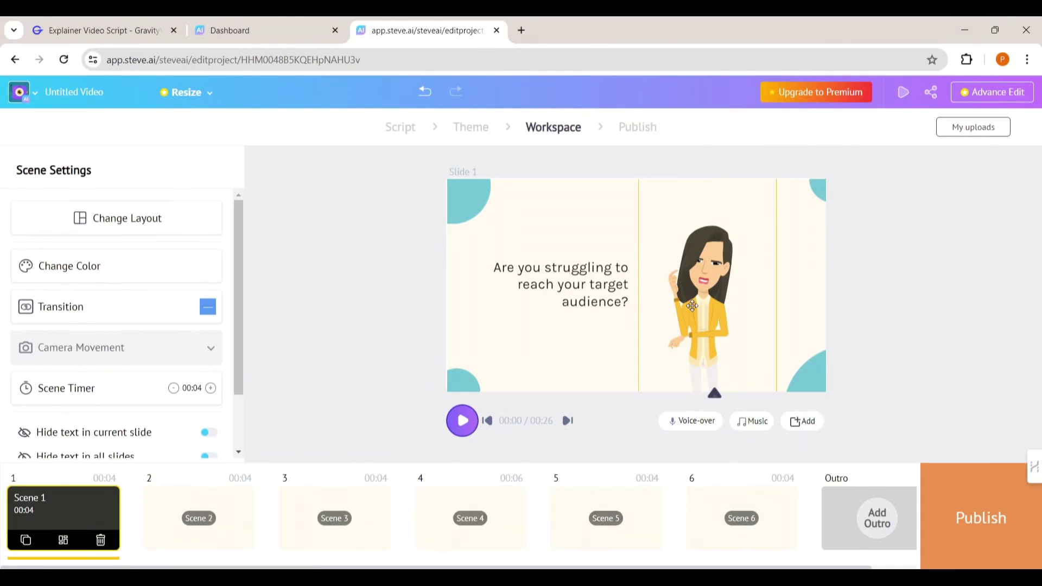
pyautogui.click(692, 305)
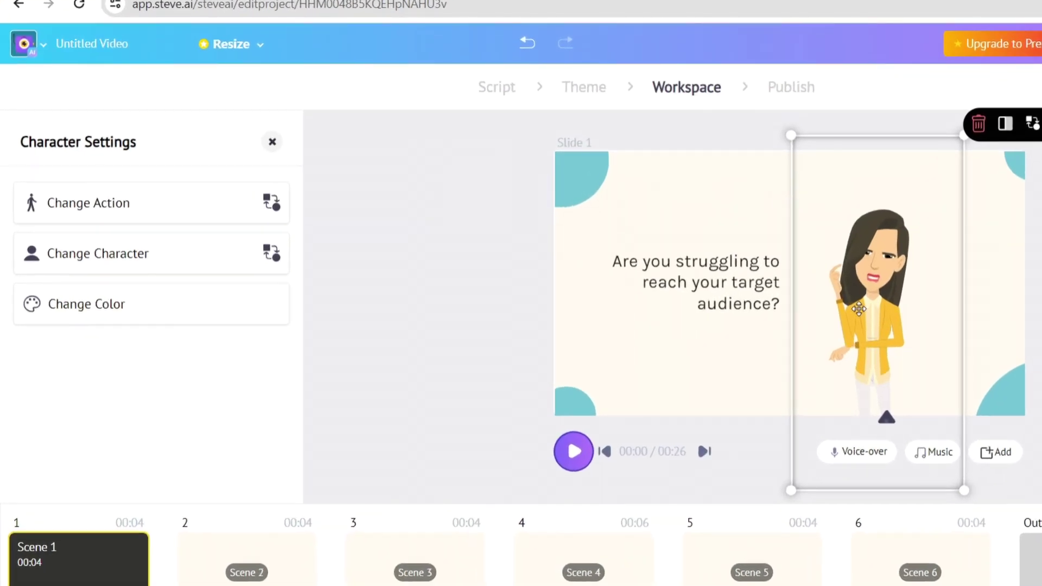
# Replace slide 1's character with the Formal Tucked Curly woman
pyautogui.click(182, 263)
pyautogui.scroll(-15, 521, 353)
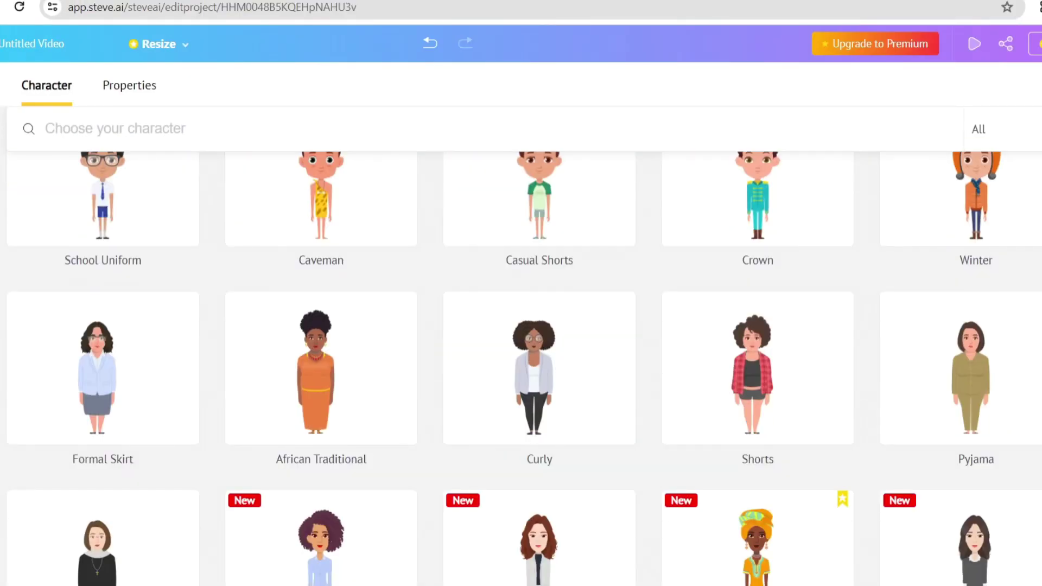
pyautogui.scroll(-10, 845, 205)
pyautogui.scroll(6, 844, 205)
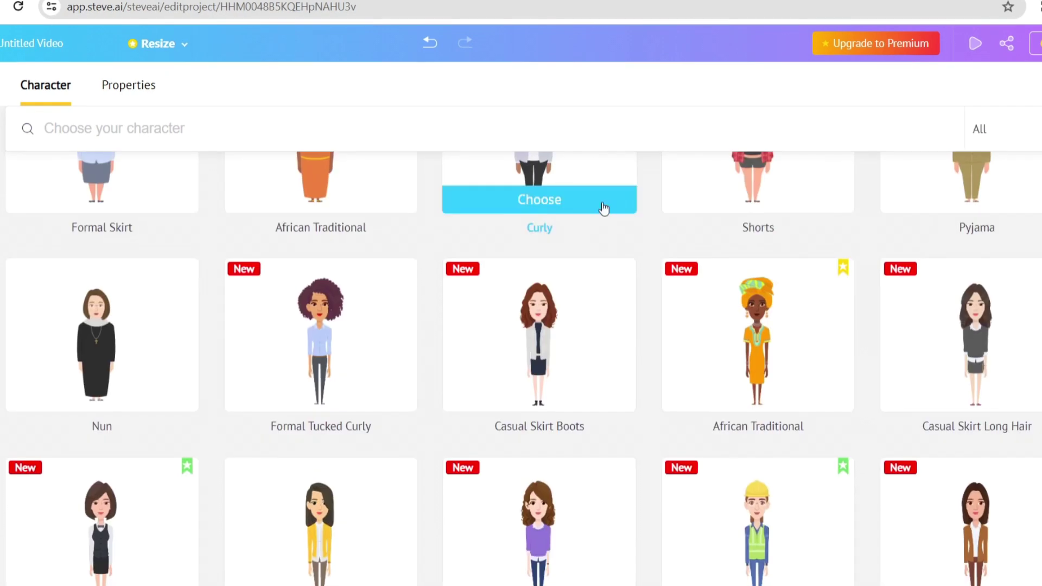
pyautogui.moveTo(383, 413)
pyautogui.click(322, 399)
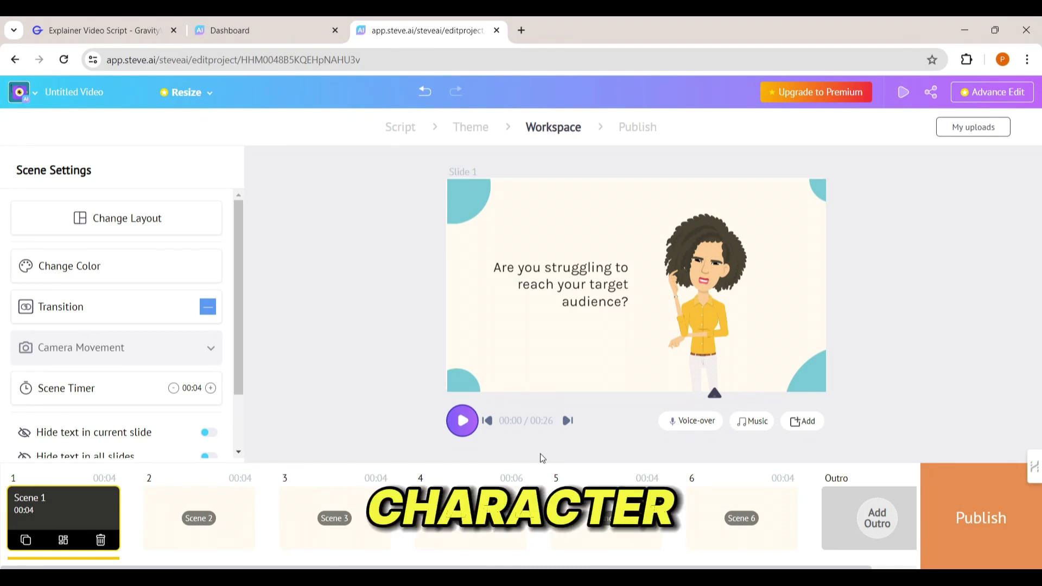
# Give the new character a thinking pose and preview the slide
pyautogui.click(728, 326)
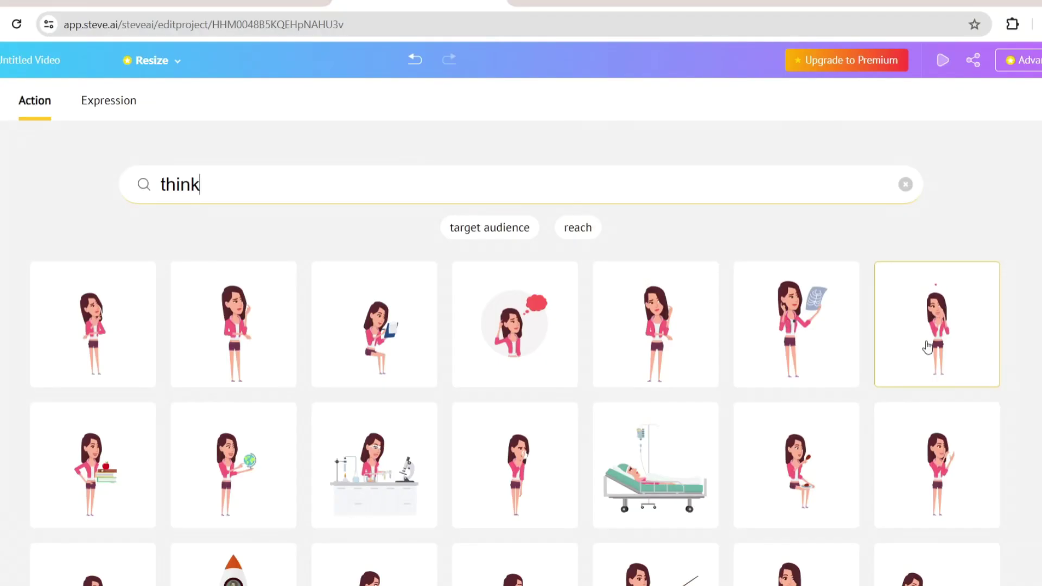
pyautogui.click(927, 347)
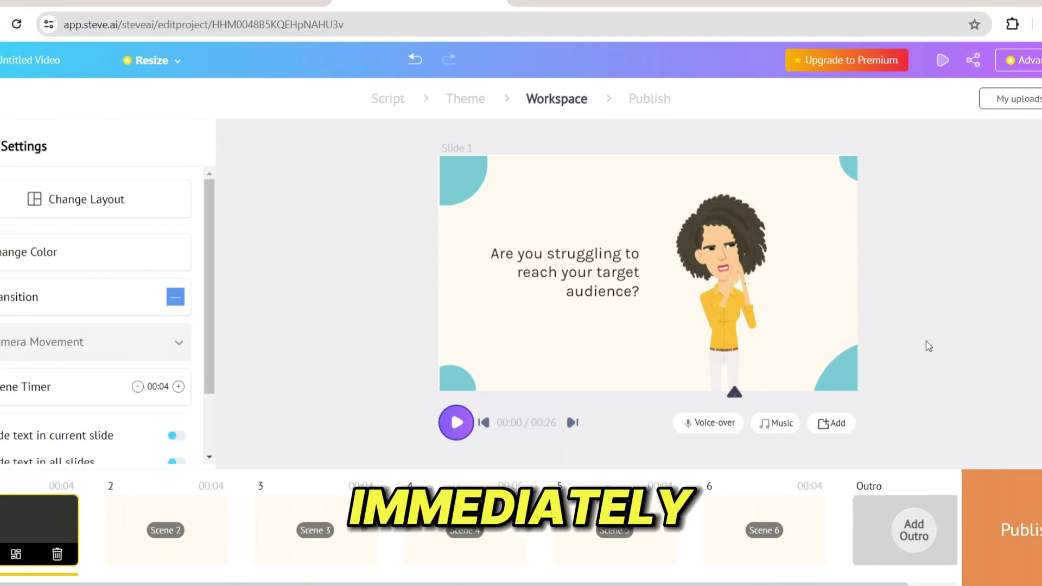
pyautogui.click(456, 422)
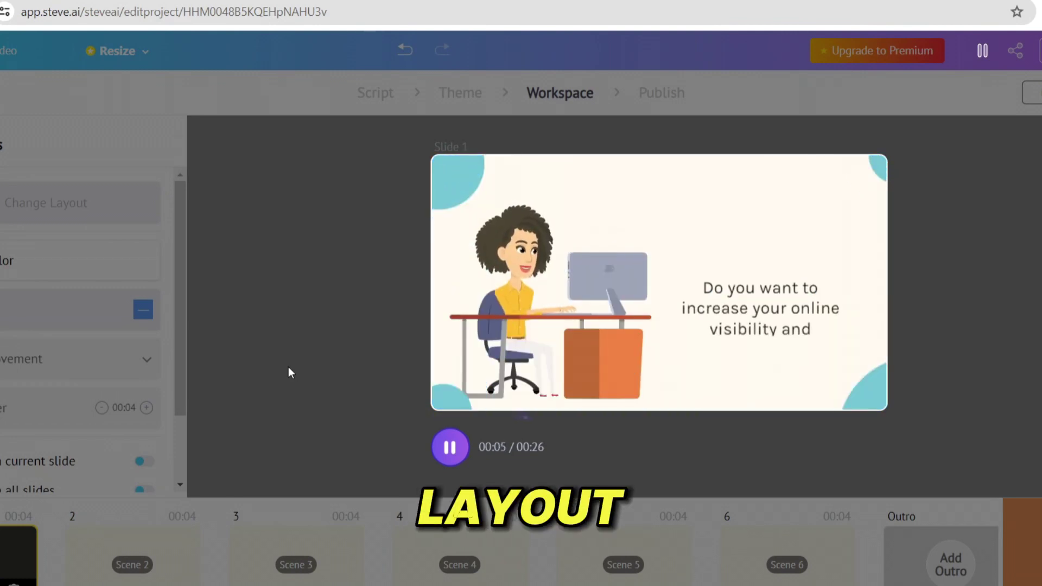
pyautogui.click(452, 444)
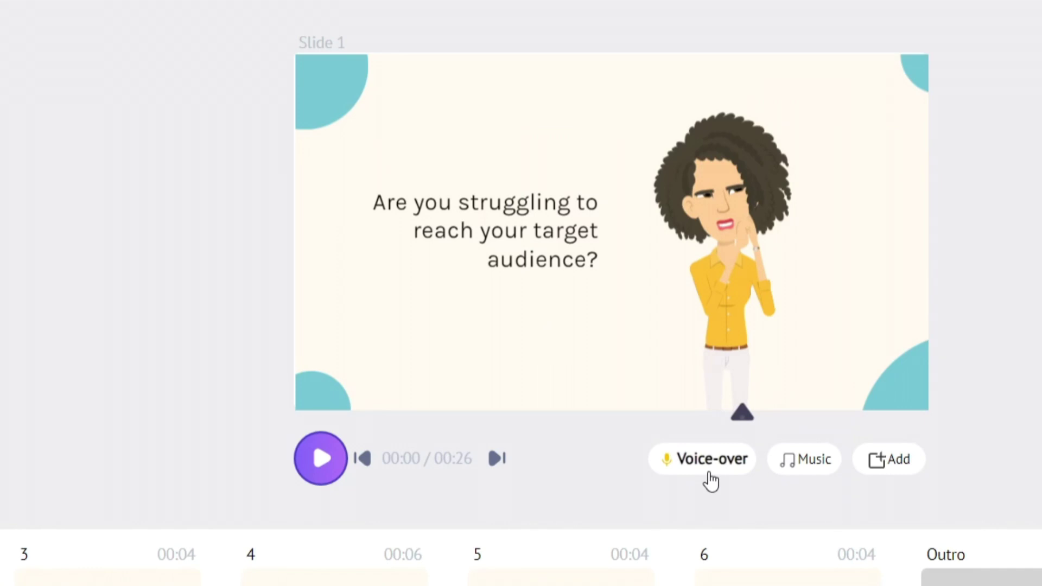
# Generate a Steve AI voice-over in English (US) using the Jane voice
pyautogui.click(710, 473)
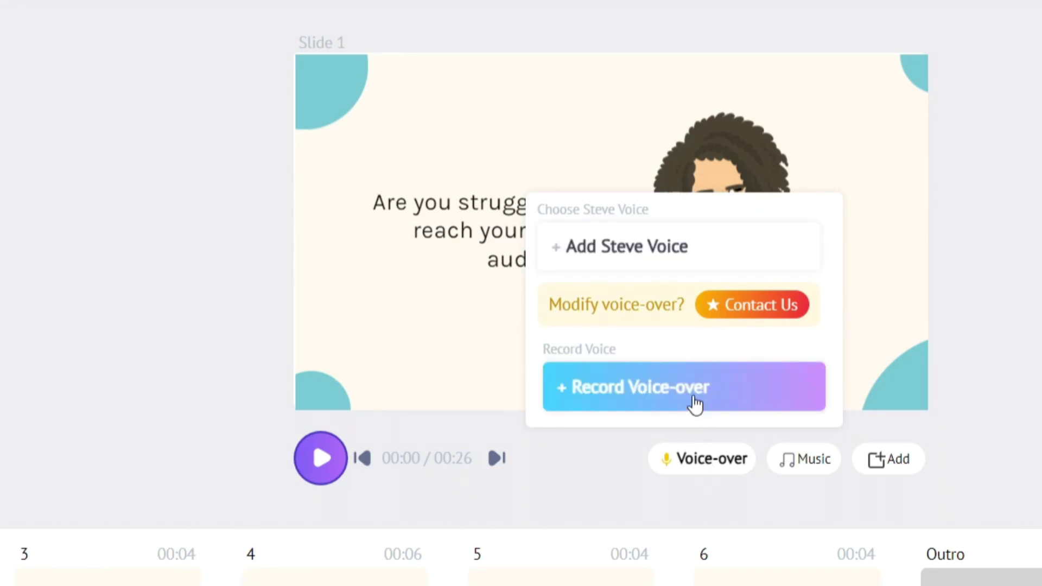
pyautogui.click(667, 247)
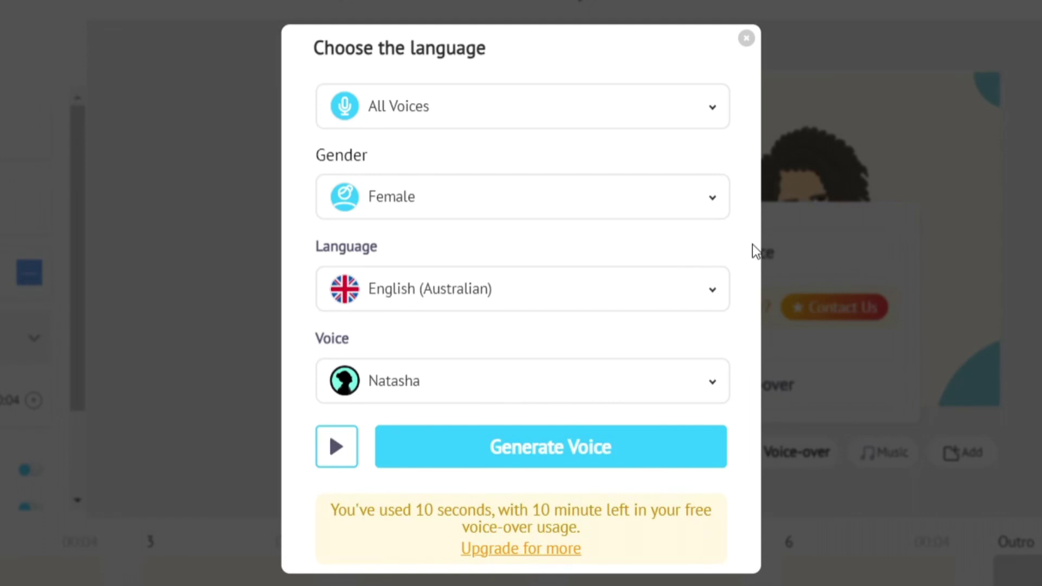
pyautogui.click(714, 292)
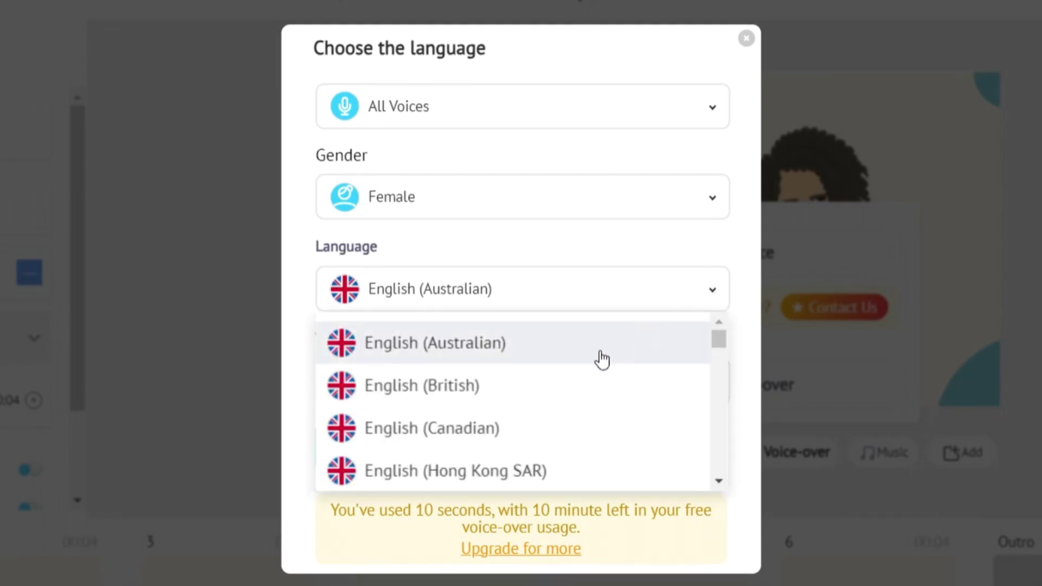
pyautogui.scroll(-5, 601, 359)
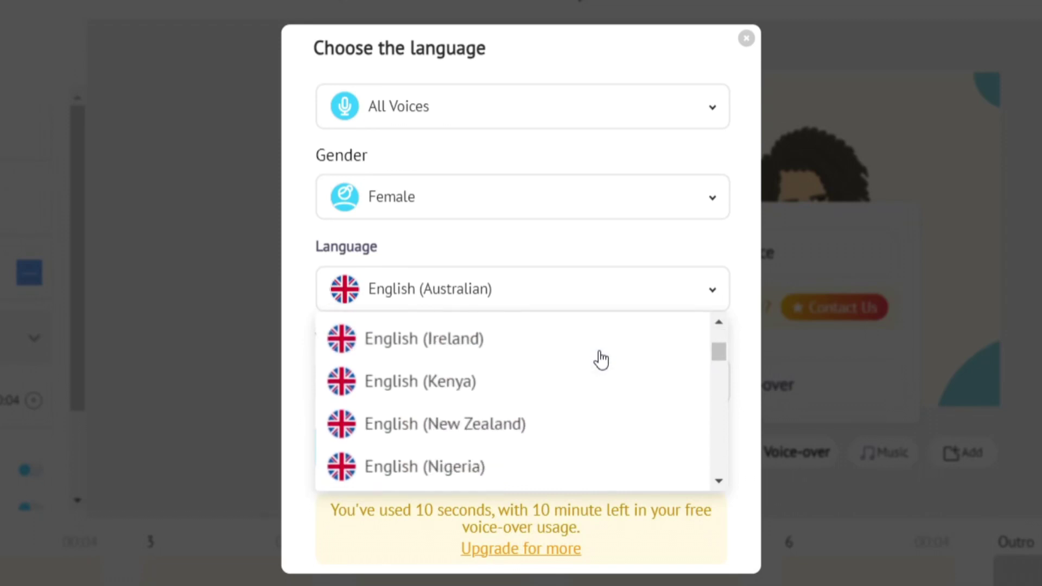
pyautogui.scroll(-2, 601, 360)
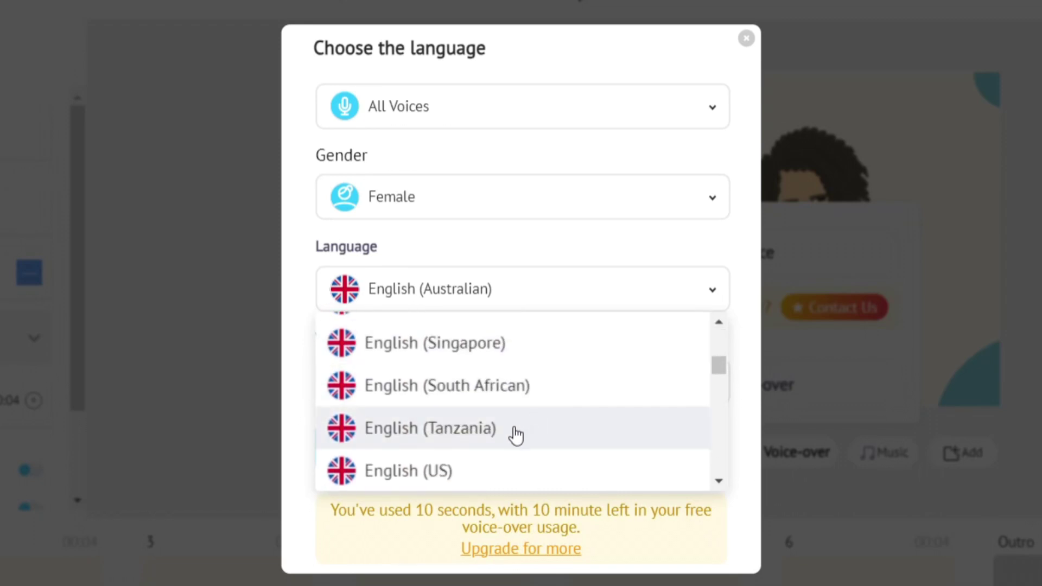
pyautogui.click(473, 461)
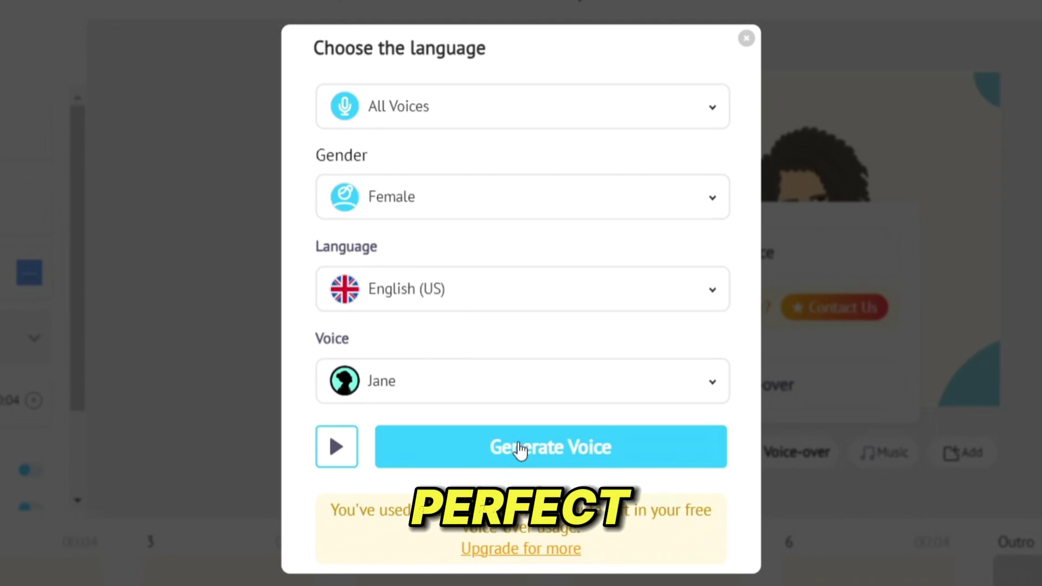
pyautogui.click(520, 449)
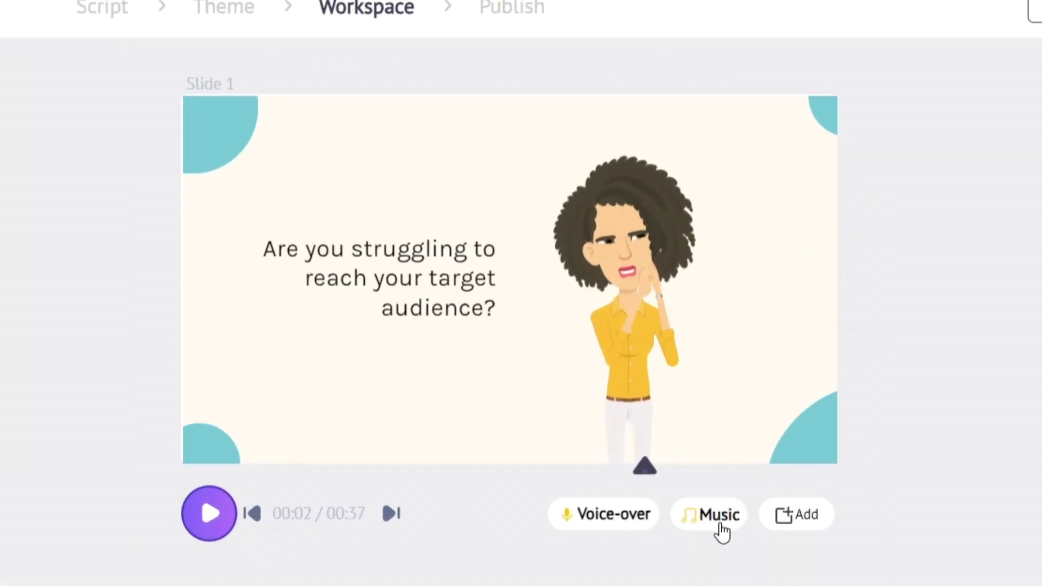
# Add the Rock Happy track from the free music library as background music
pyautogui.click(719, 519)
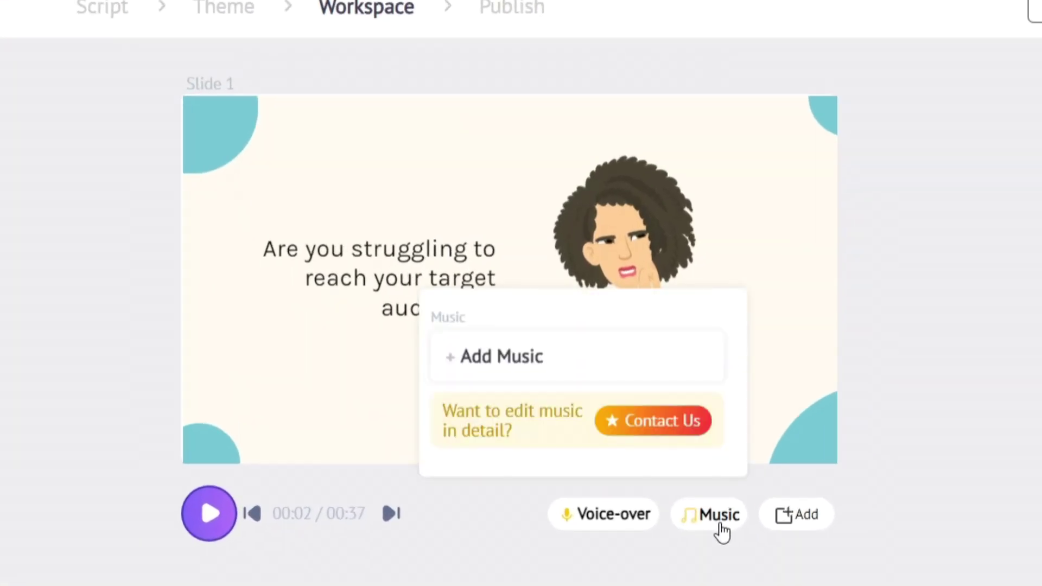
pyautogui.click(599, 356)
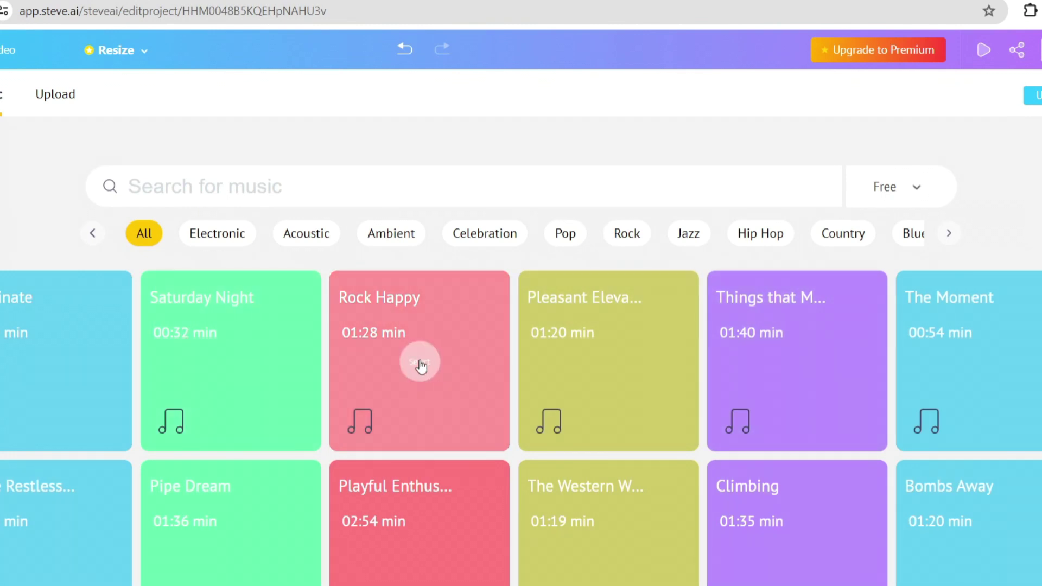
pyautogui.click(421, 362)
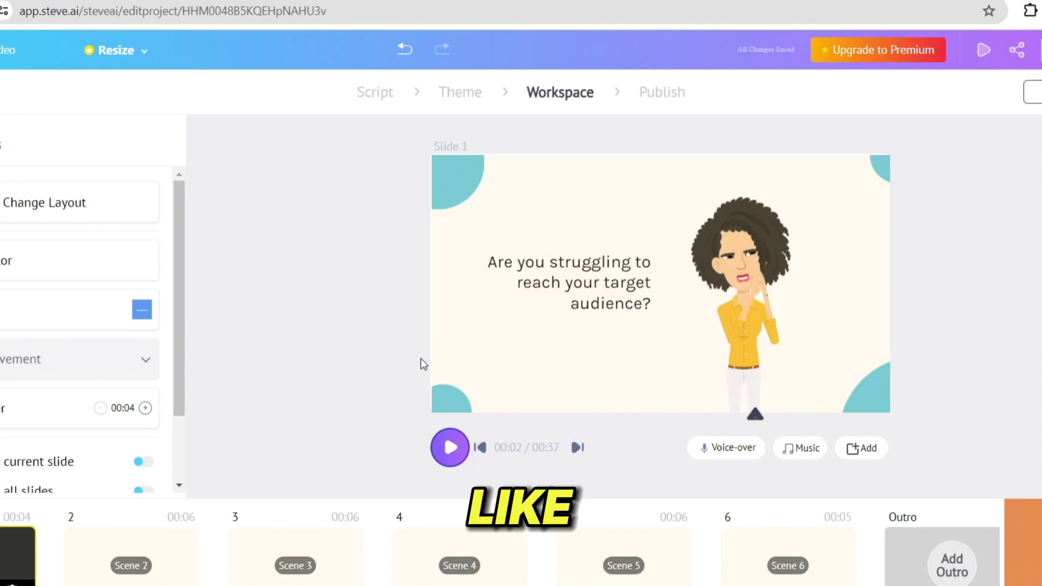
# Preview the video with voice and music, then review scenes 2–4
pyautogui.click(450, 448)
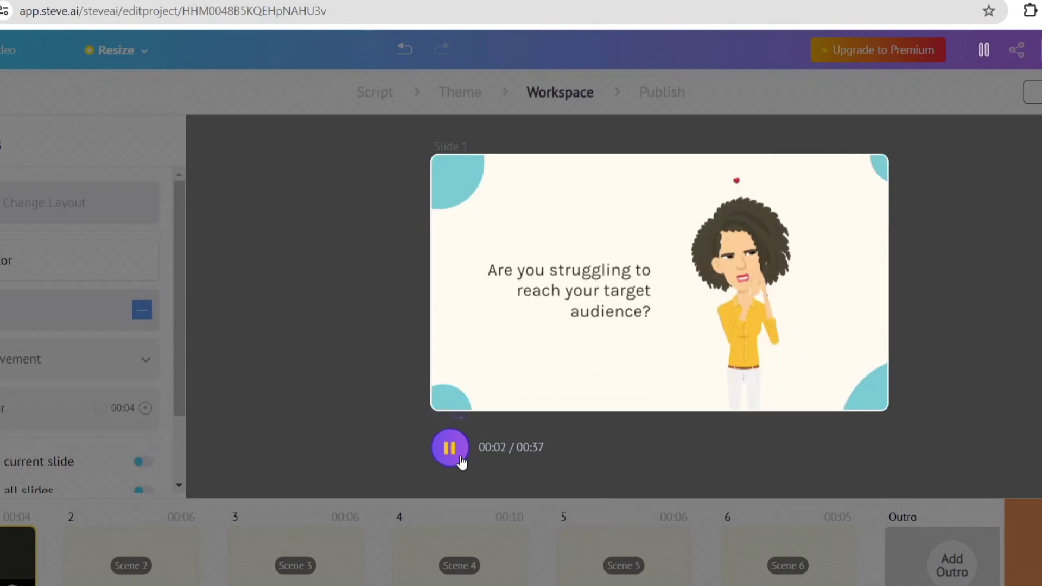
pyautogui.click(453, 456)
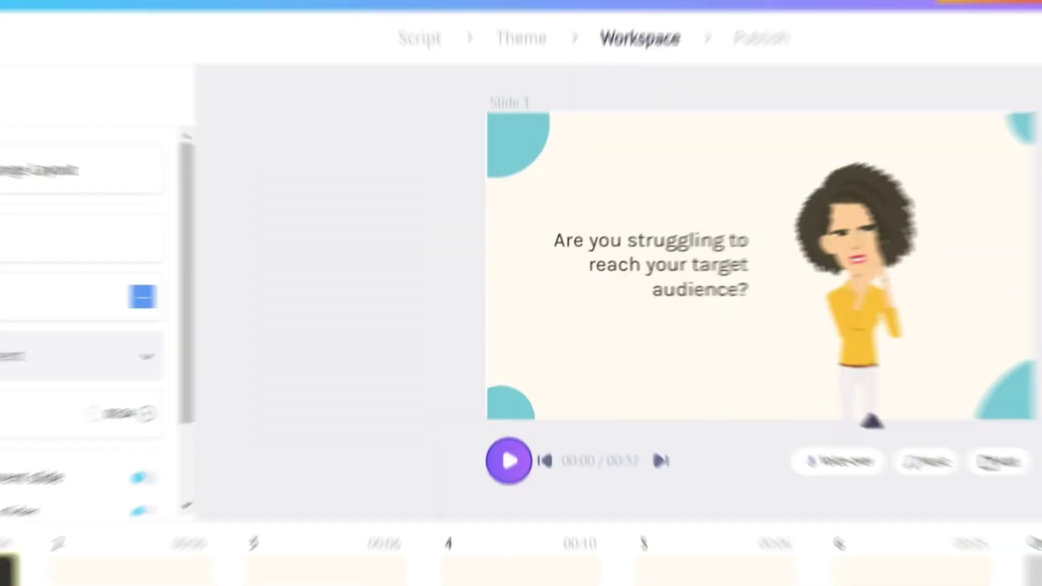
pyautogui.click(103, 567)
pyautogui.click(529, 520)
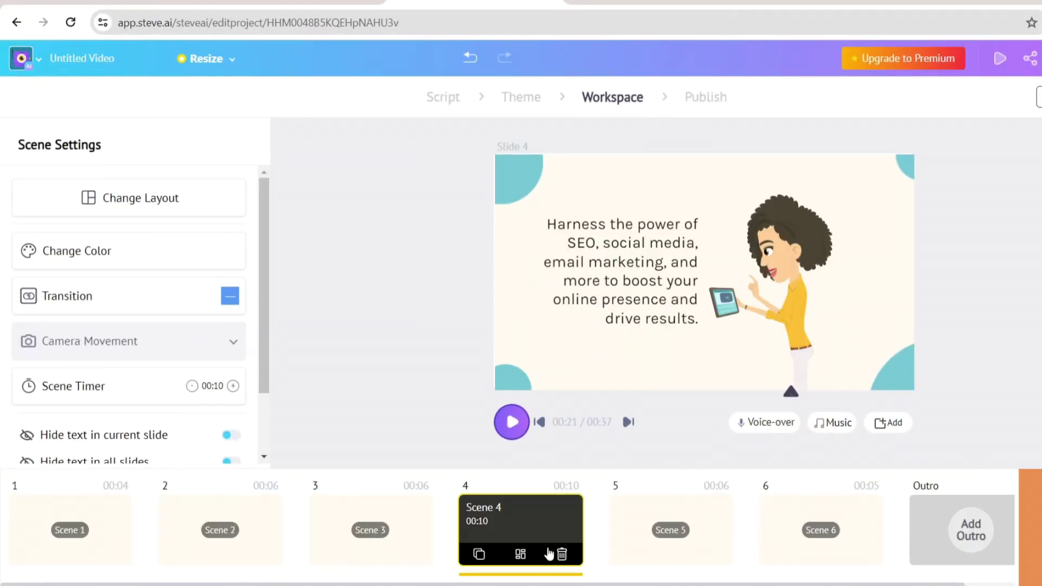
pyautogui.click(430, 540)
# Step through scenes 2–6 so each runs 4–8 seconds, totalling 29 seconds
pyautogui.click(220, 529)
pyautogui.click(193, 385)
pyautogui.click(516, 537)
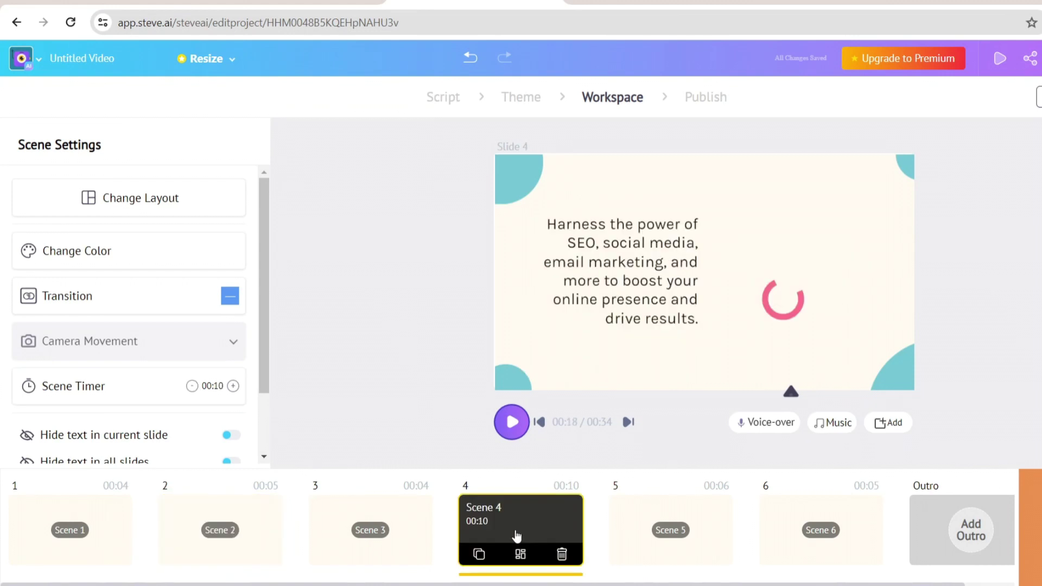
pyautogui.click(192, 386)
pyautogui.click(192, 385)
pyautogui.click(670, 529)
pyautogui.click(192, 386)
pyautogui.click(192, 386)
pyautogui.click(768, 559)
pyautogui.click(192, 386)
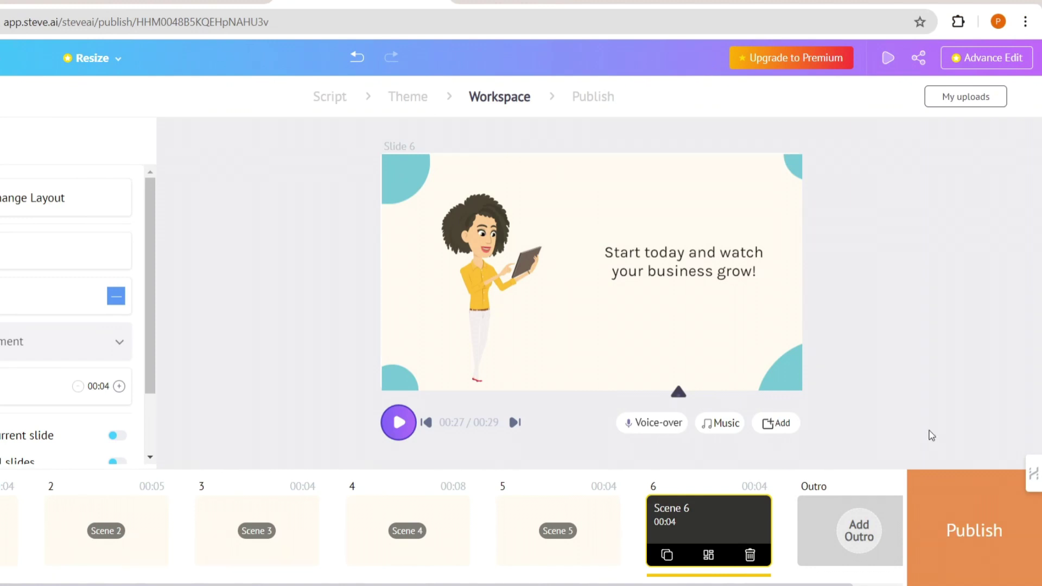
# Play the finished digital-marketing explainer preview in full screen
pyautogui.click(965, 536)
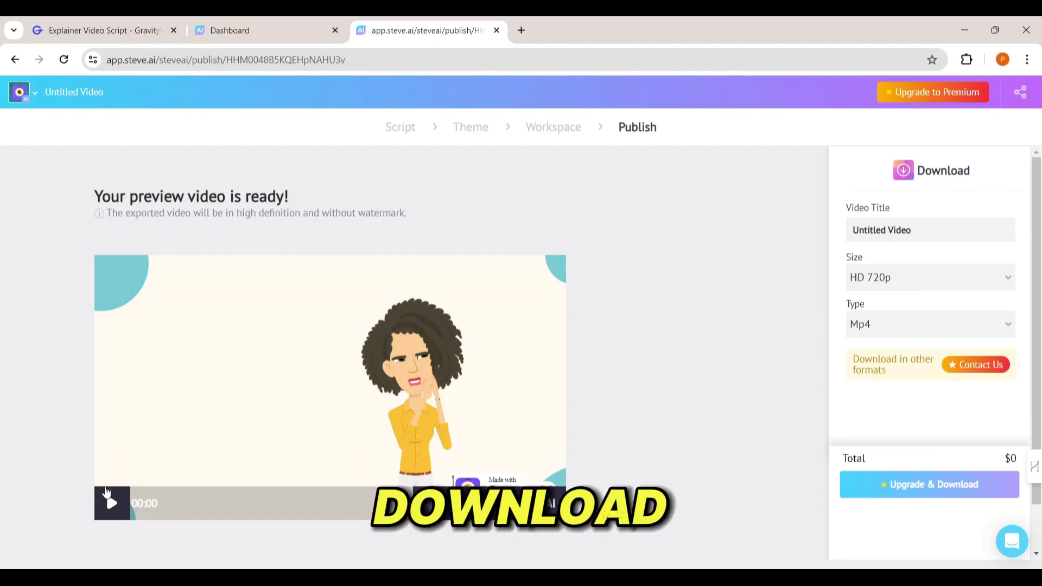
pyautogui.click(113, 505)
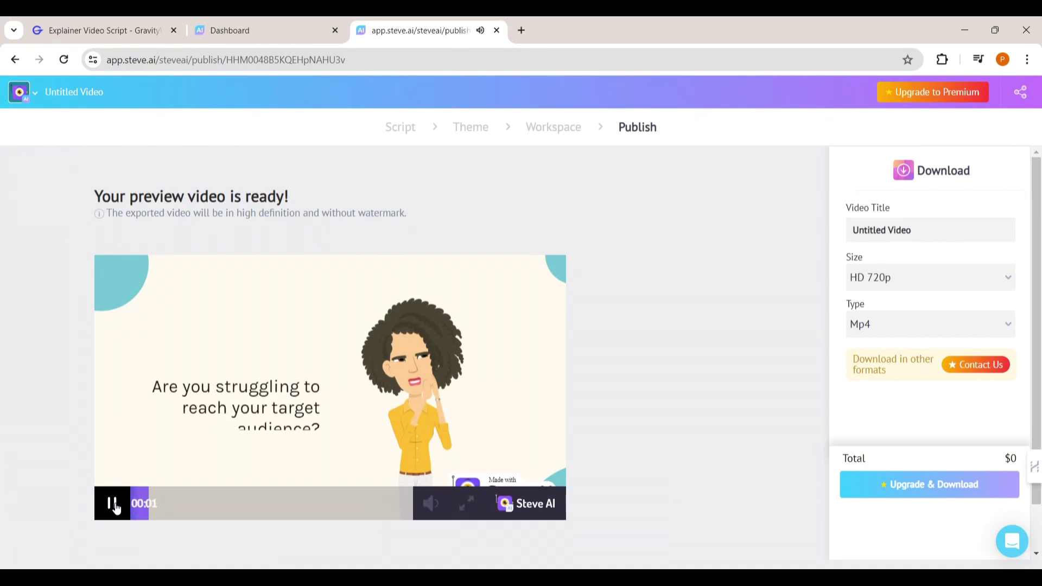
pyautogui.press('f')
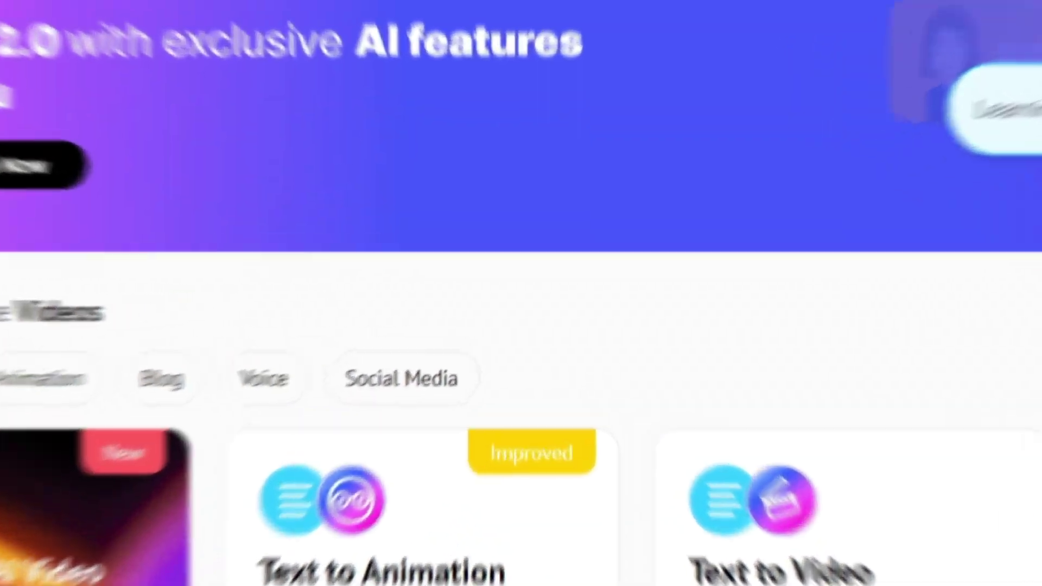
# Open the Steve AI Pricing Plan page from the dashboard's top navigation
pyautogui.click(906, 53)
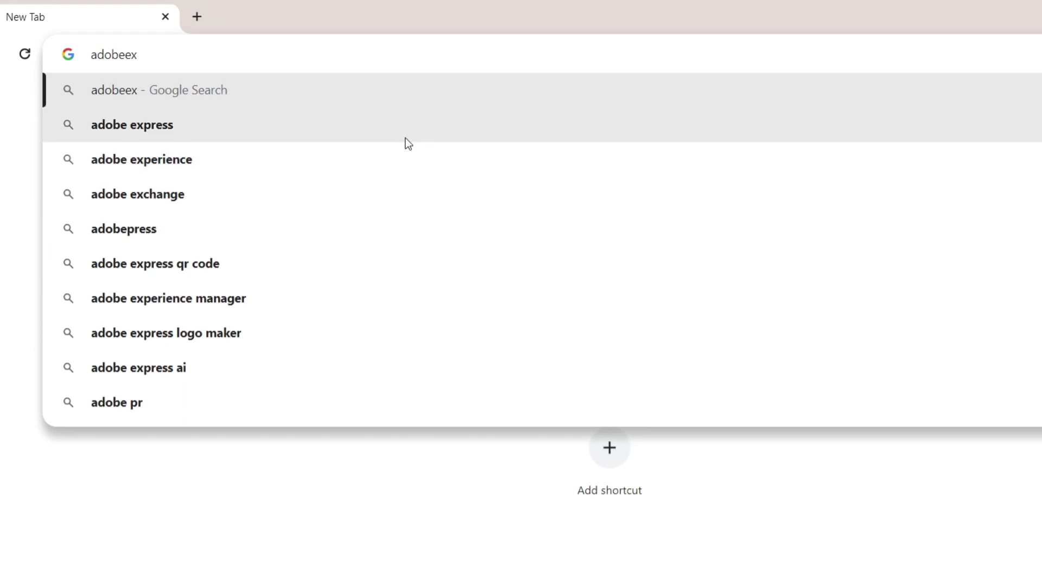
# Search Google for 'adobe express' and launch its Animate from audio tool
pyautogui.click(406, 140)
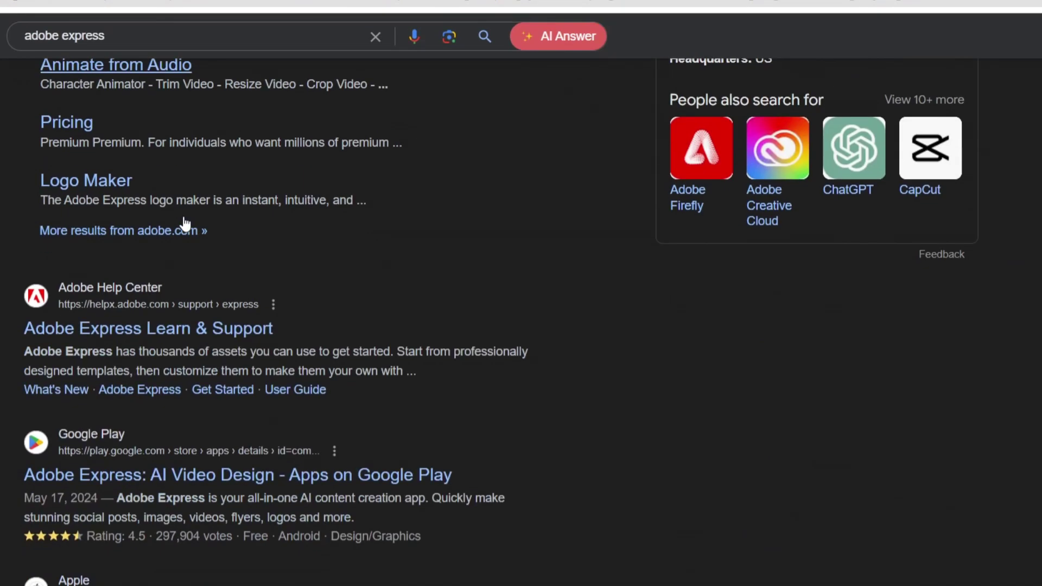
pyautogui.scroll(5, 272, 278)
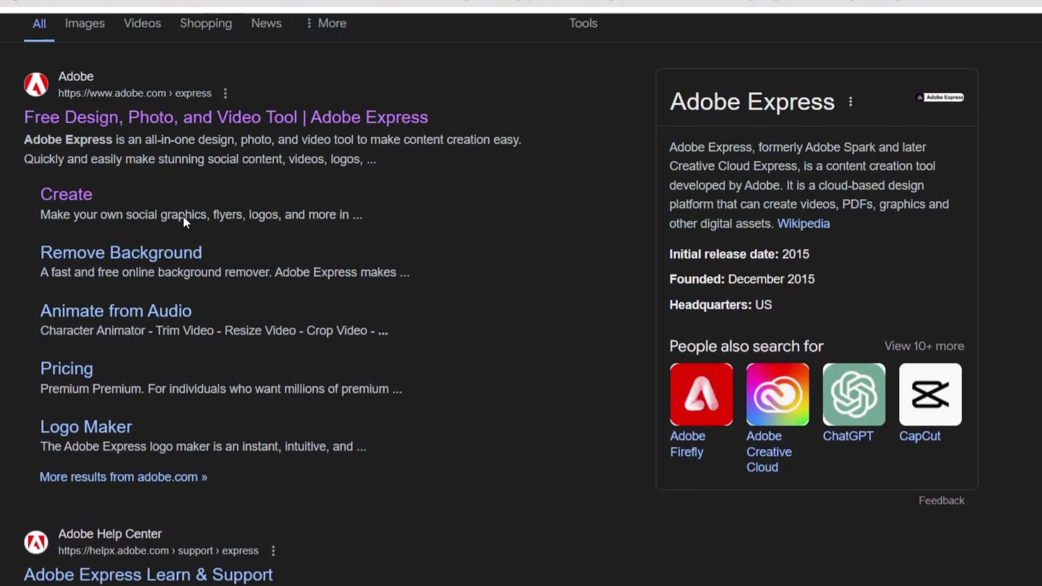
pyautogui.click(155, 314)
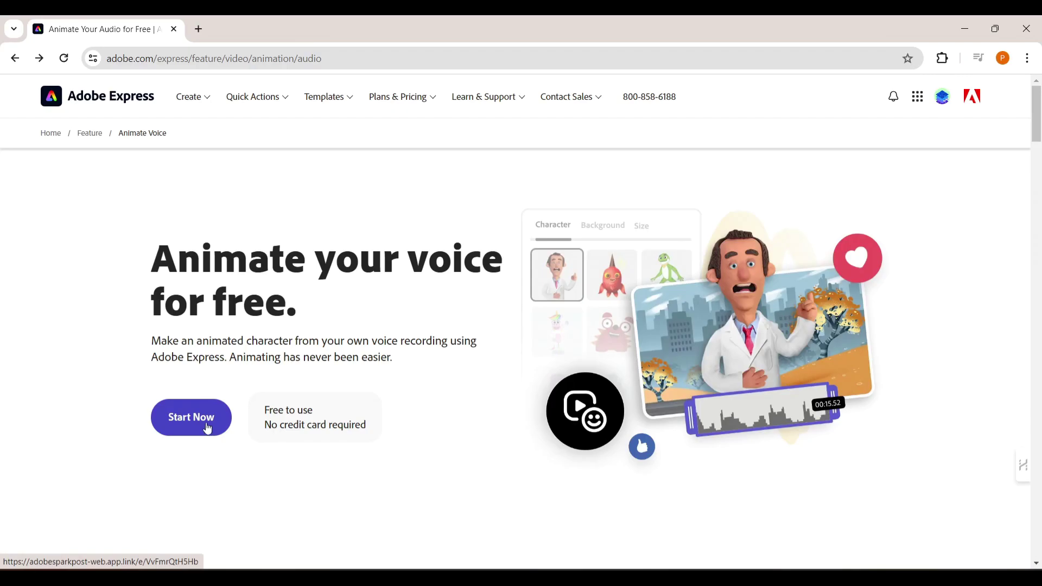
pyautogui.click(207, 429)
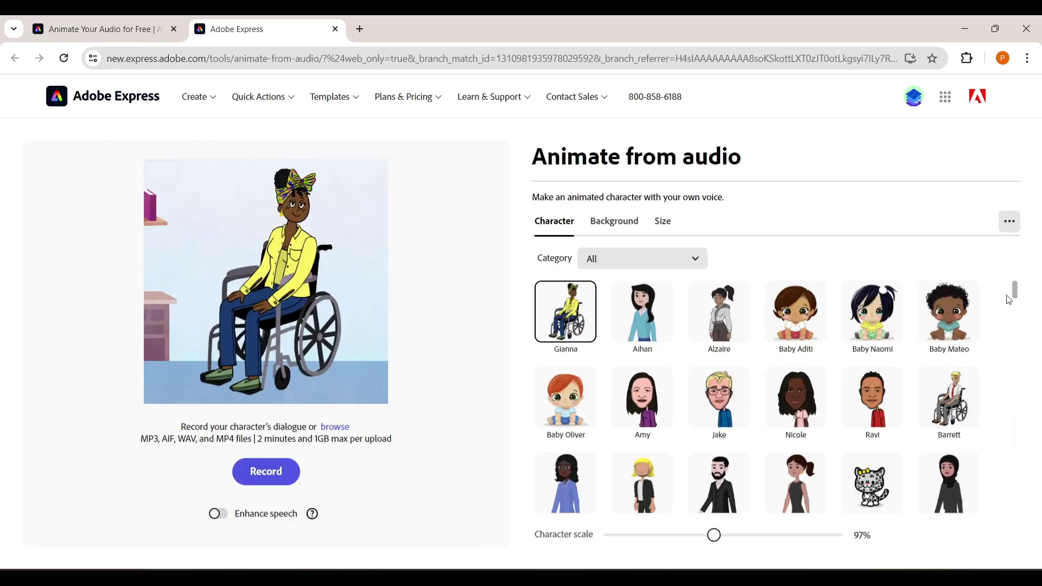
# Filter the character gallery to Creatures and choose the pink heart character Amora
pyautogui.scroll(-3, 1008, 330)
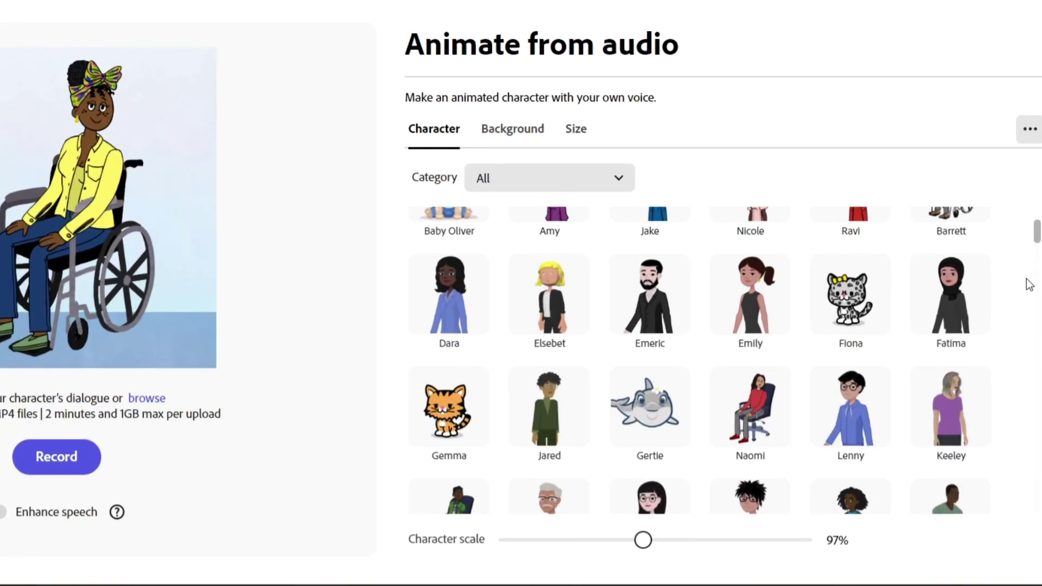
pyautogui.scroll(-2, 1029, 283)
pyautogui.scroll(5, 1025, 281)
pyautogui.click(573, 190)
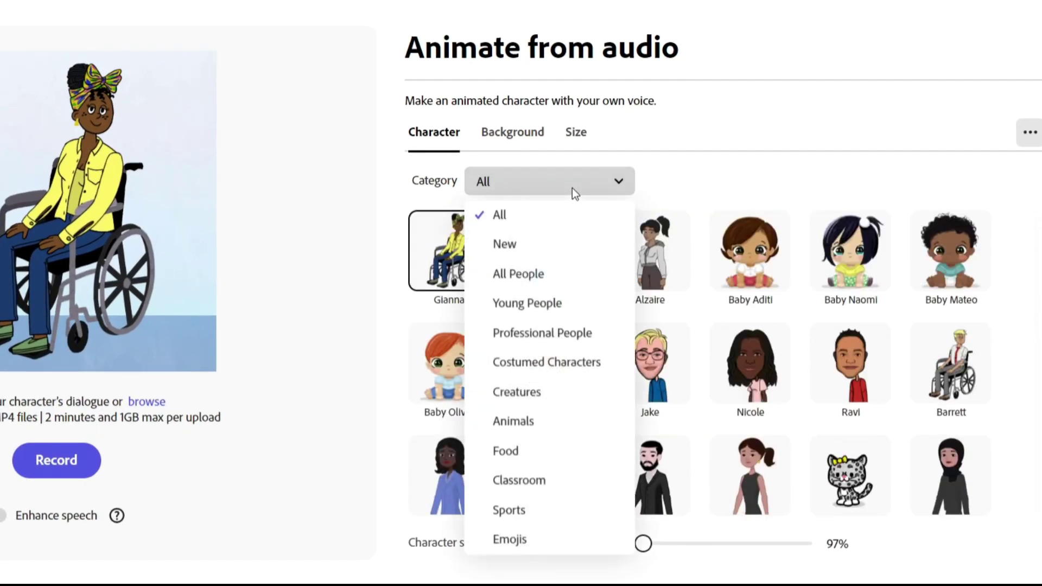
pyautogui.click(529, 396)
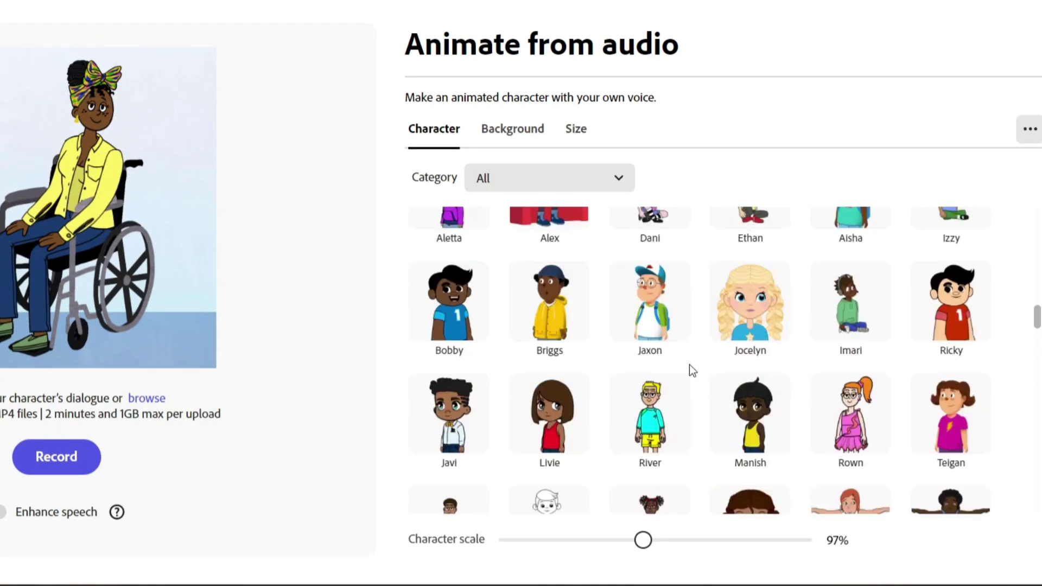
pyautogui.scroll(5, 691, 371)
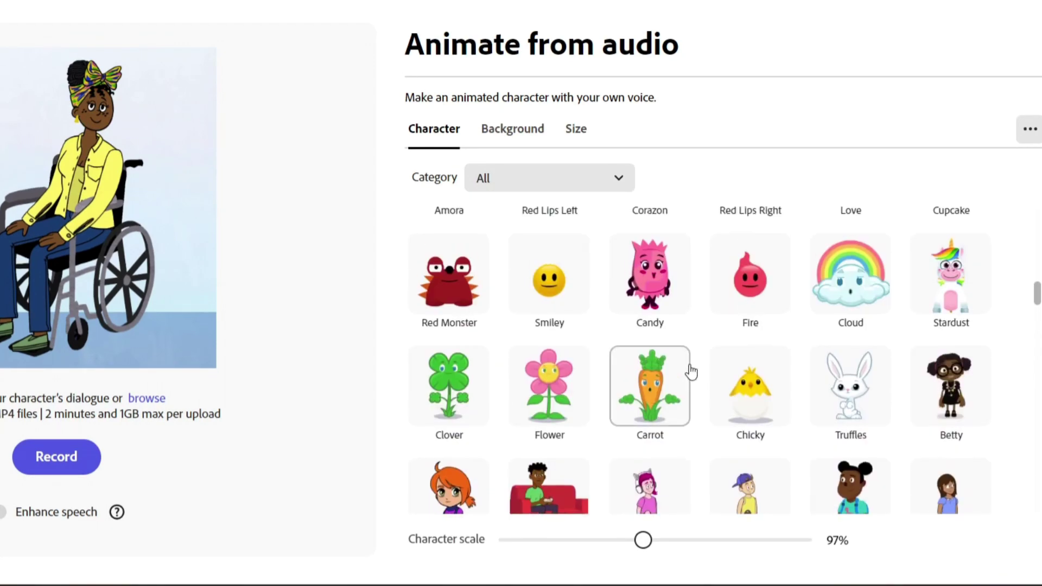
pyautogui.scroll(4, 691, 372)
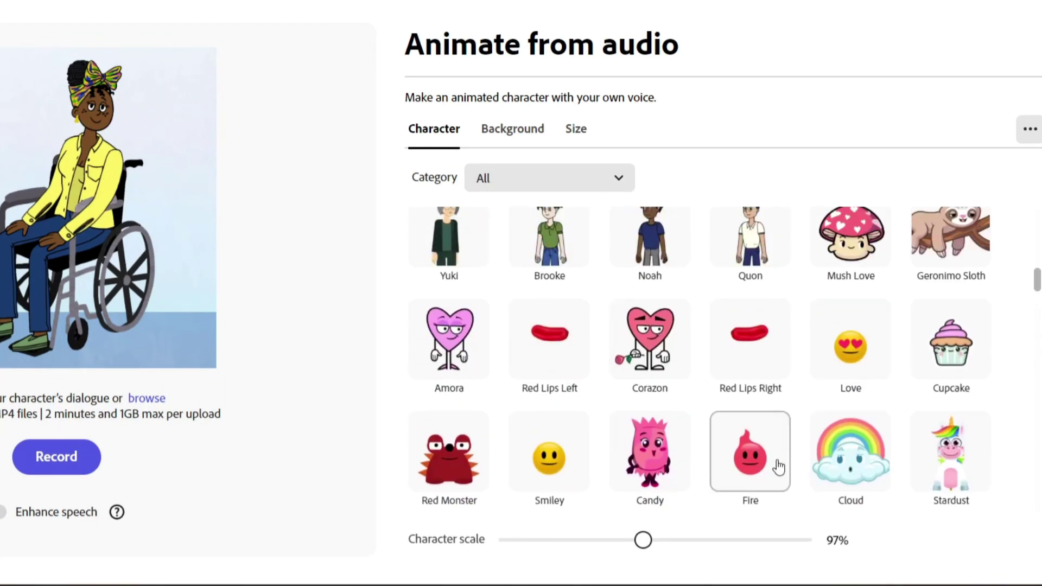
pyautogui.click(469, 332)
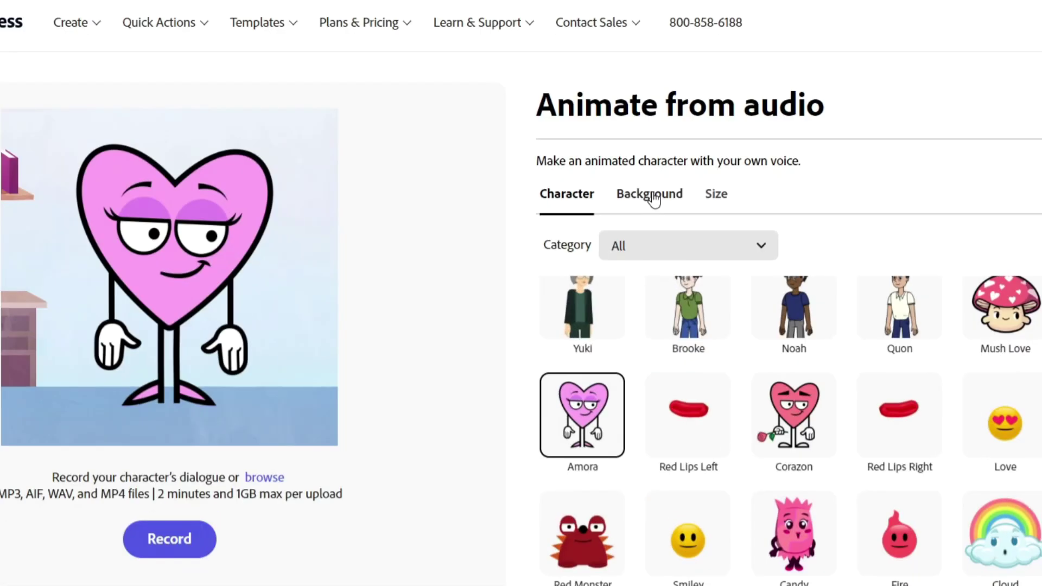
# Put a pink cloudy sky background behind Amora
pyautogui.click(647, 133)
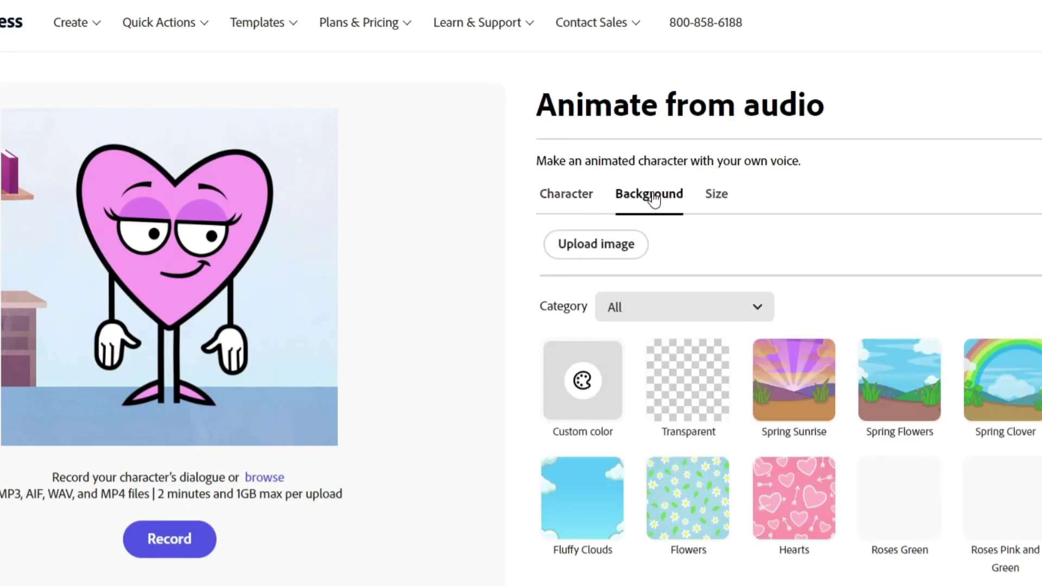
pyautogui.scroll(-5, 814, 380)
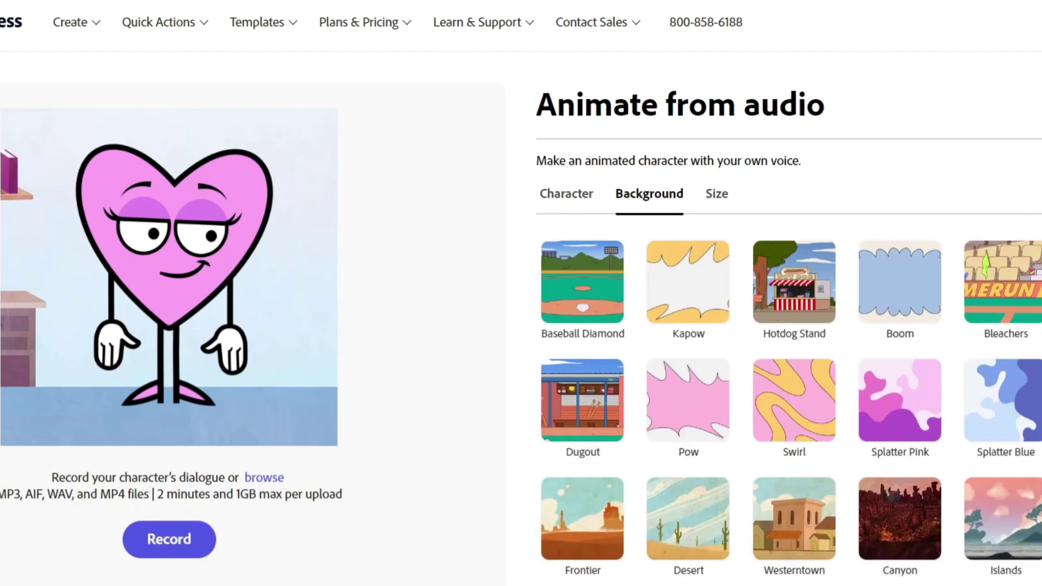
pyautogui.click(987, 437)
pyautogui.scroll(-6, 987, 436)
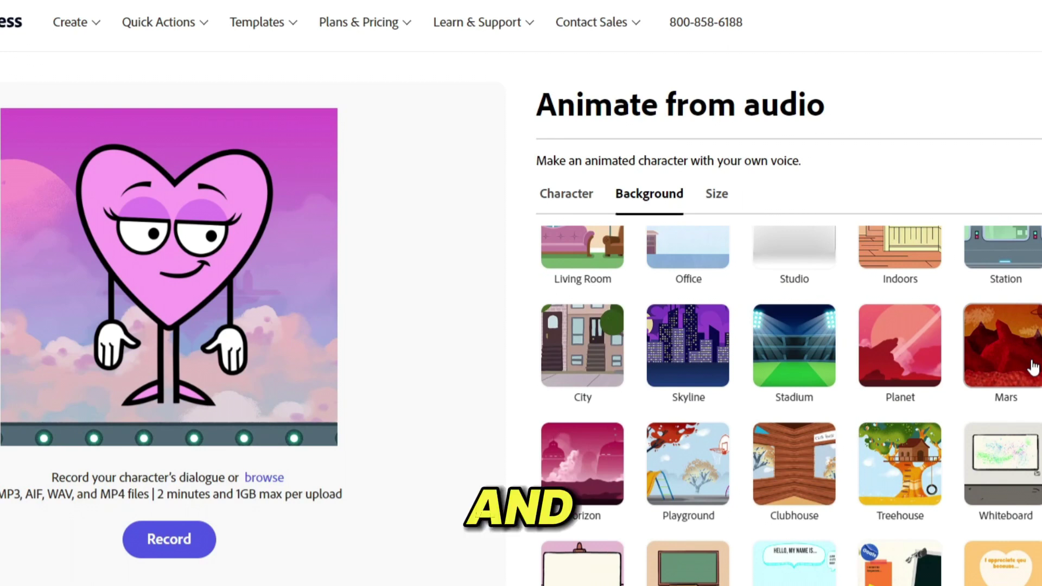
# Size the video for YouTube in Landscape 16:9 (1920 x 1080)
pyautogui.click(715, 201)
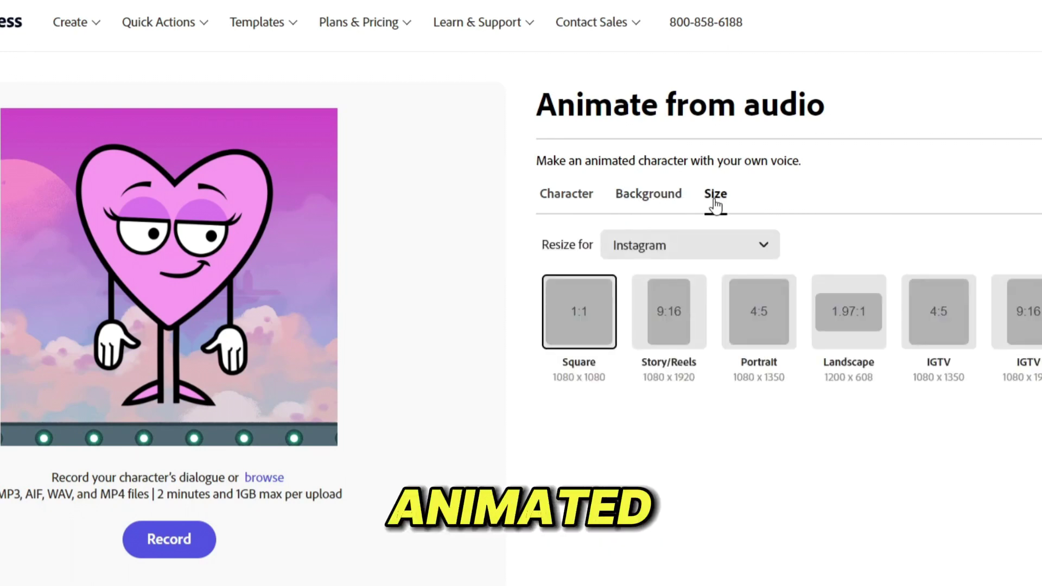
pyautogui.click(764, 248)
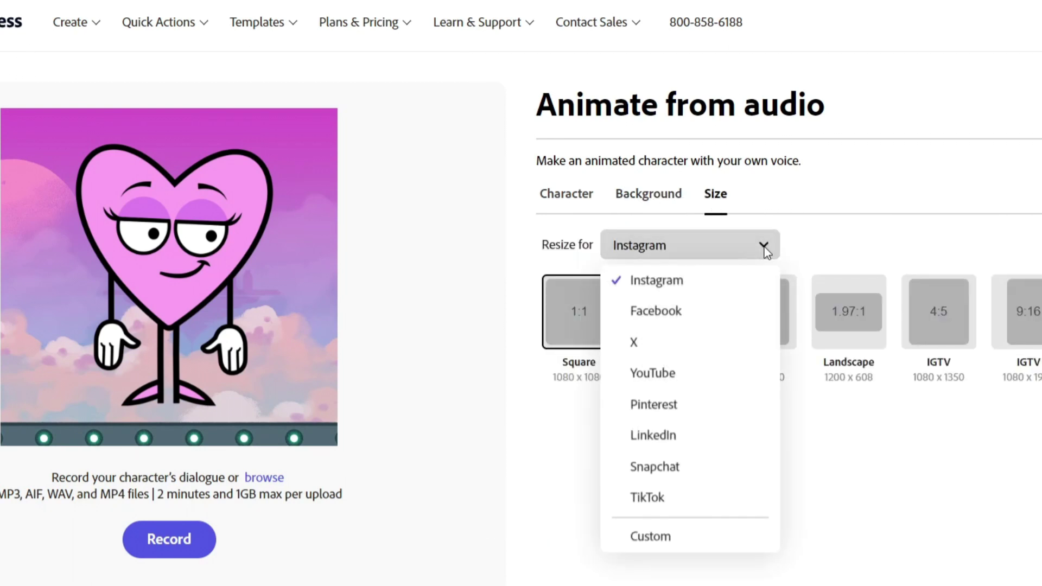
pyautogui.click(722, 374)
pyautogui.click(595, 312)
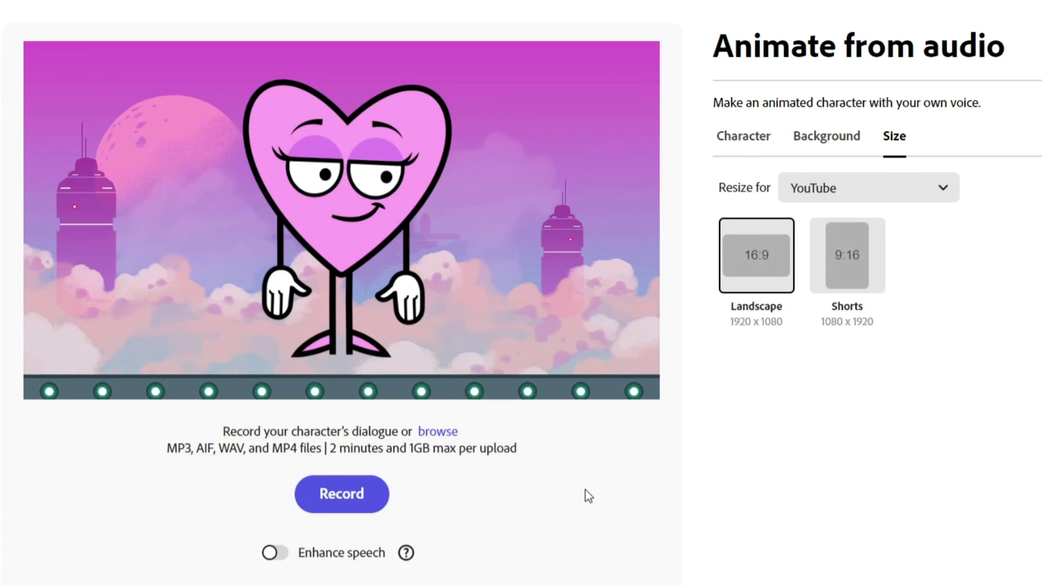
# Upload the WAV voice recording to animate Amora
pyautogui.click(434, 432)
pyautogui.click(218, 22)
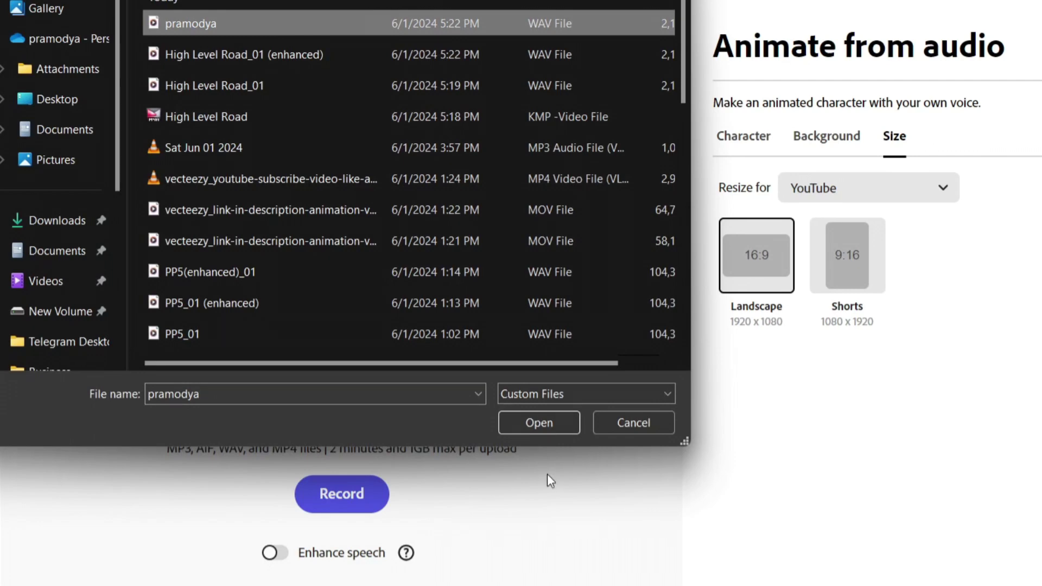
pyautogui.click(546, 426)
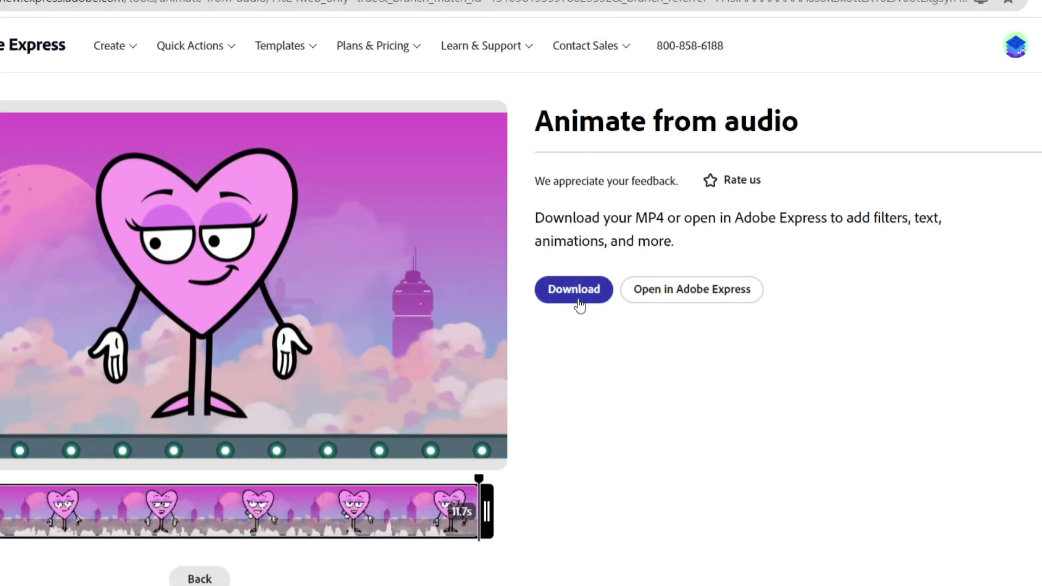
# Download the 11.7-second Amora animation as MP4, then preview the Jamie character
pyautogui.click(576, 304)
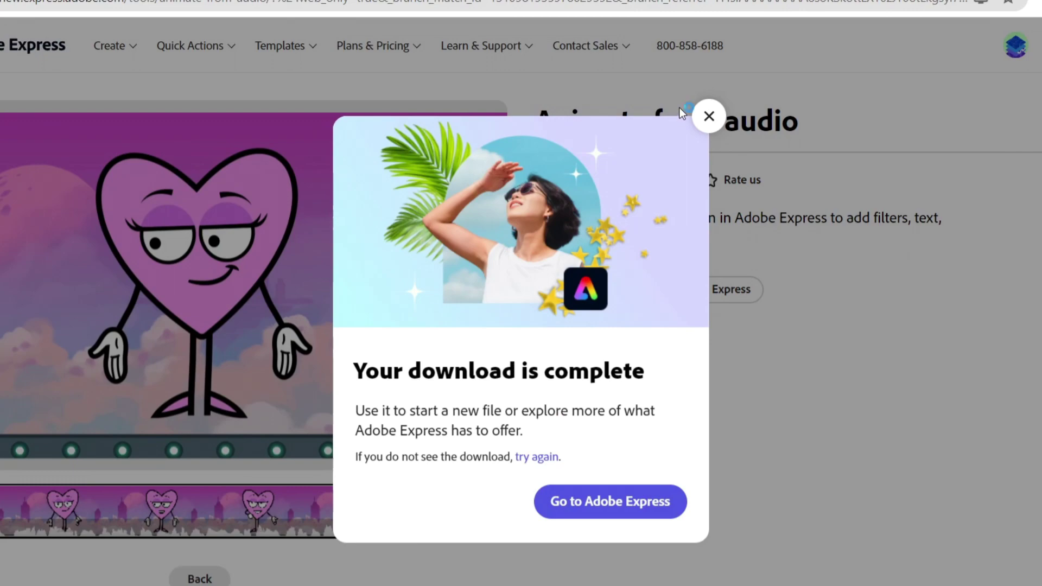
pyautogui.click(714, 112)
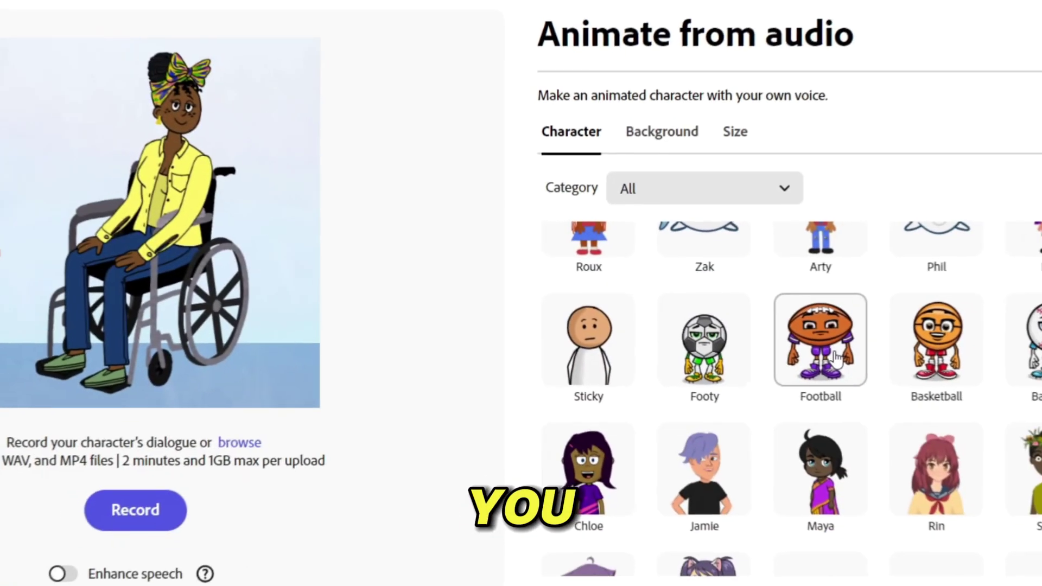
pyautogui.scroll(-3, 825, 380)
pyautogui.click(733, 408)
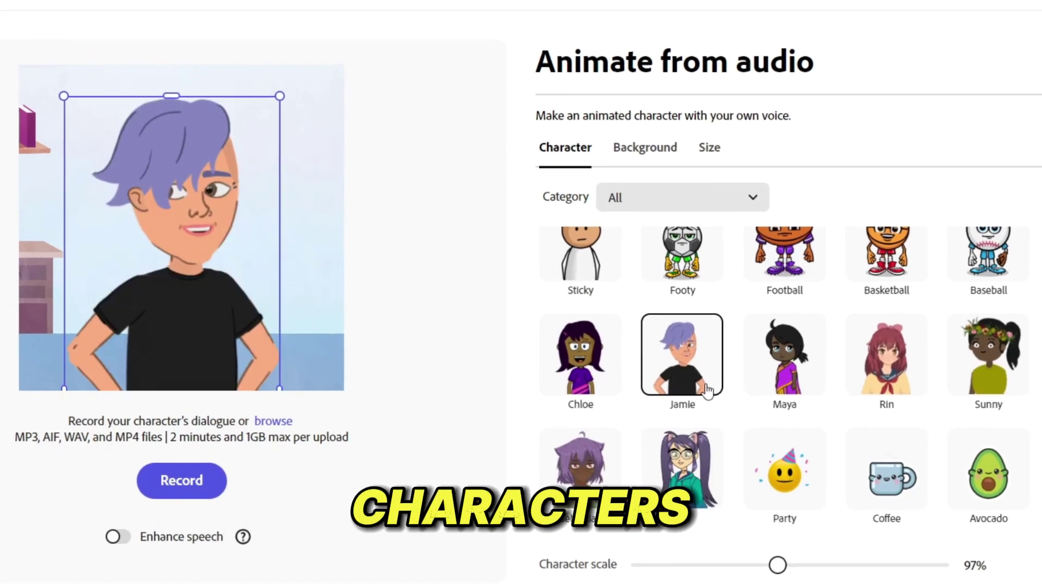